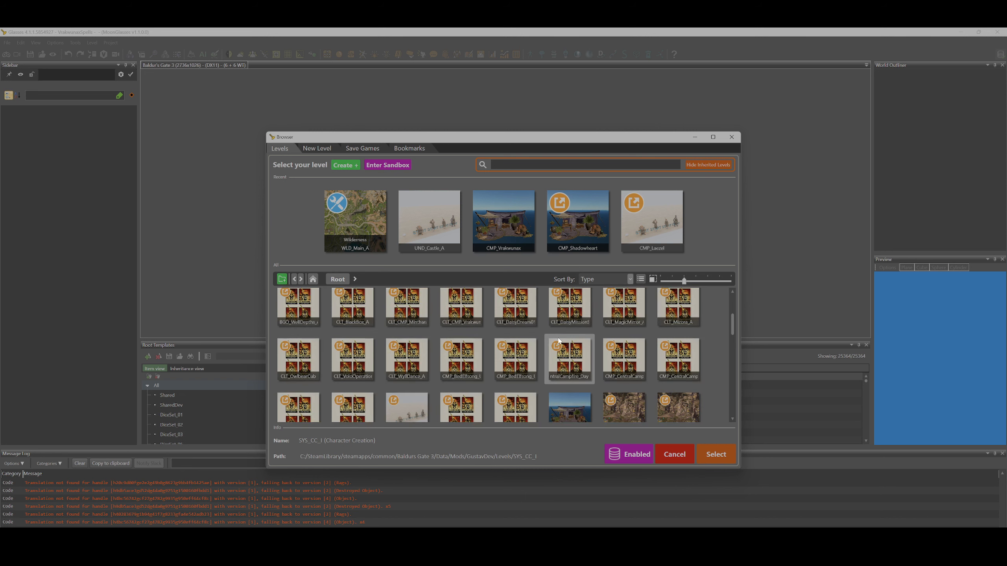
Load the existing SYS_CC_I (Character Creation) level from the level browser
scroll(565, 337, down, 10)
scroll(567, 335, down, 3)
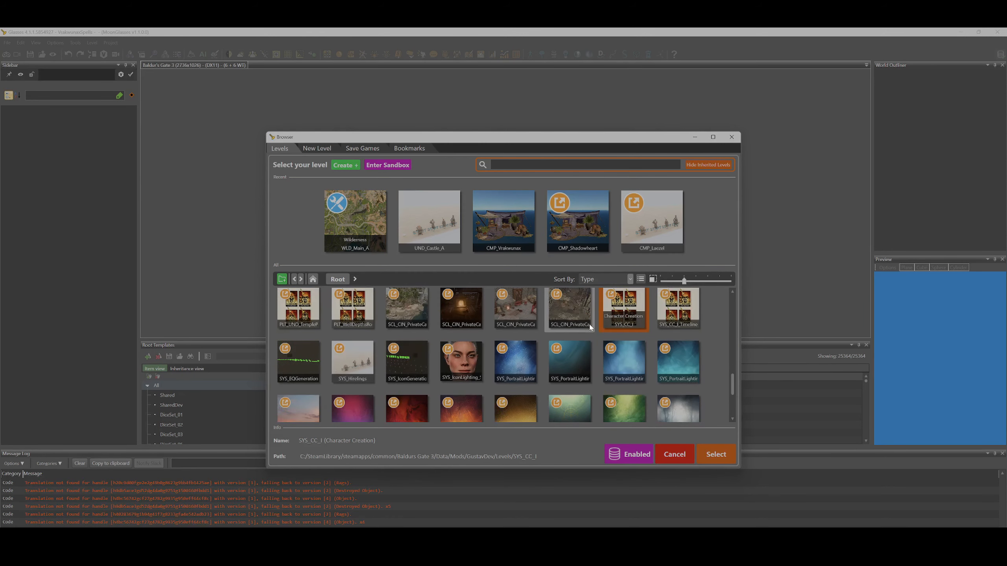
double_click(624, 319)
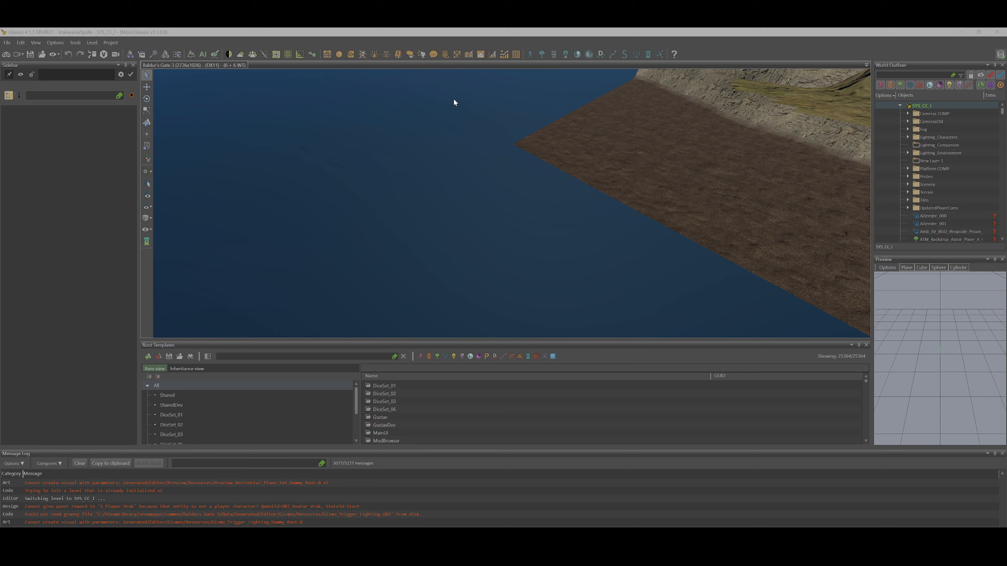
Open the VrakwunaxSpells project's Origins table in the UUID Object Editor, examine its IntroDialogUUID column, and close the editor
click(516, 54)
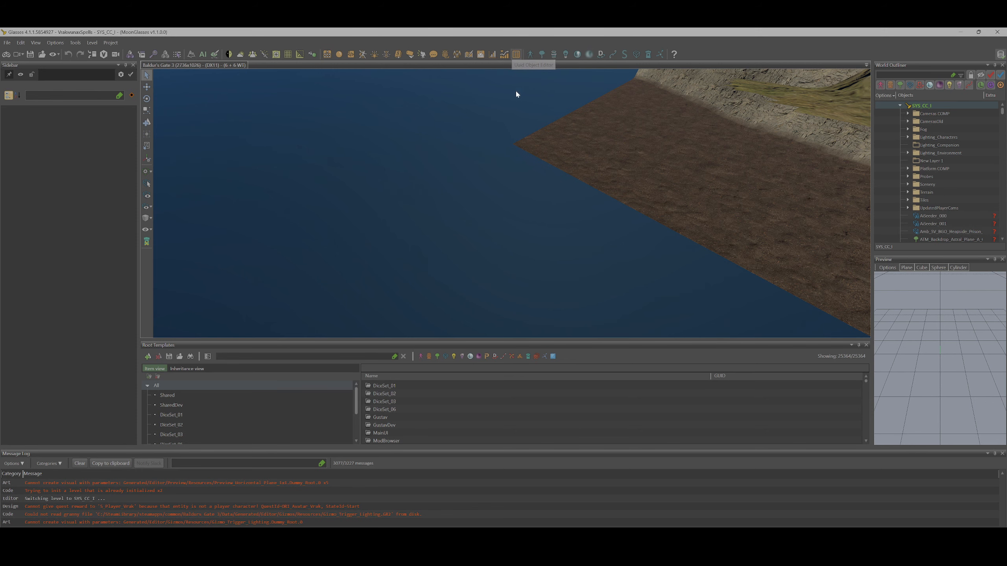
drag(332, 128, 349, 63)
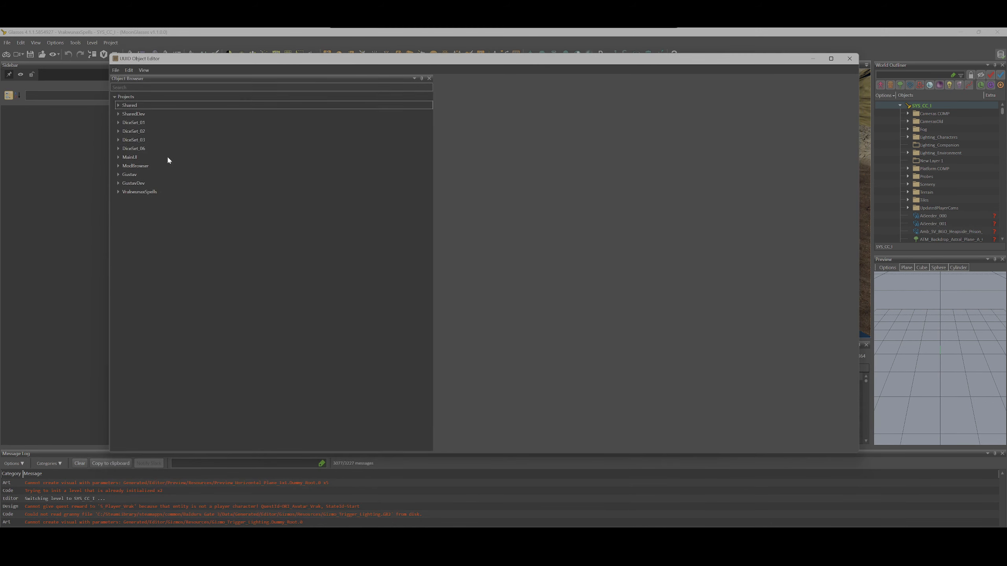
click(119, 193)
scroll(156, 261, down, 10)
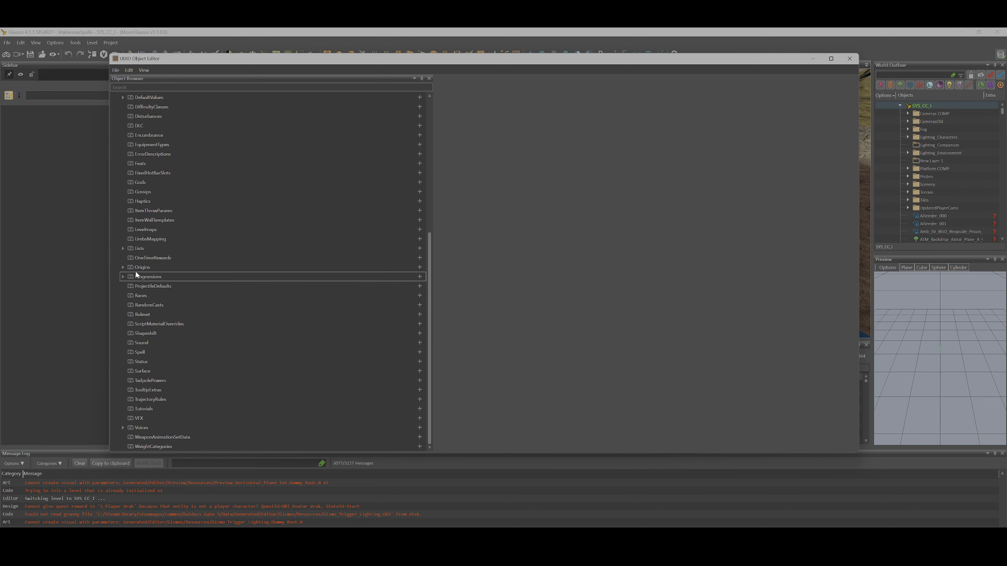
double_click(138, 268)
double_click(148, 278)
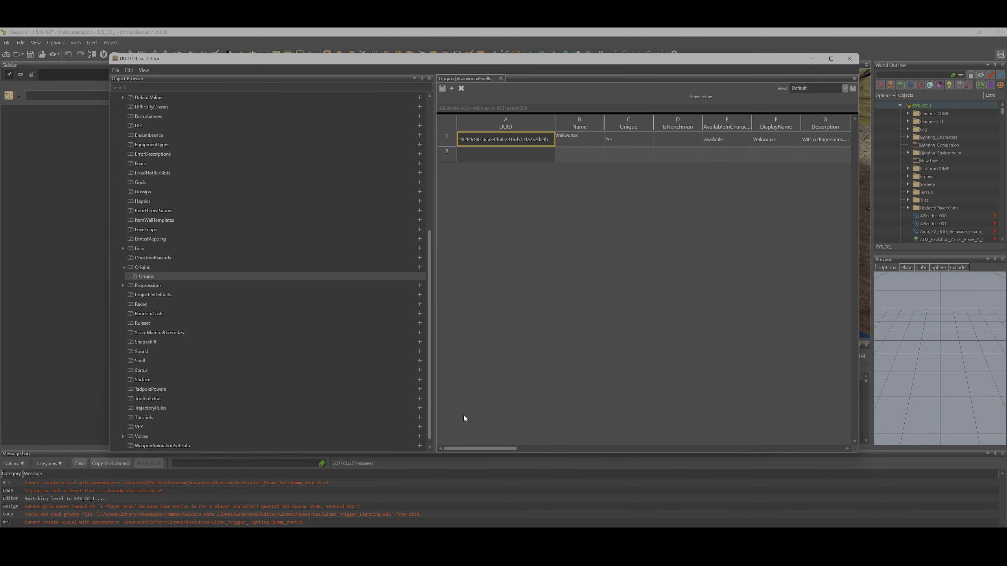
drag(477, 449, 805, 448)
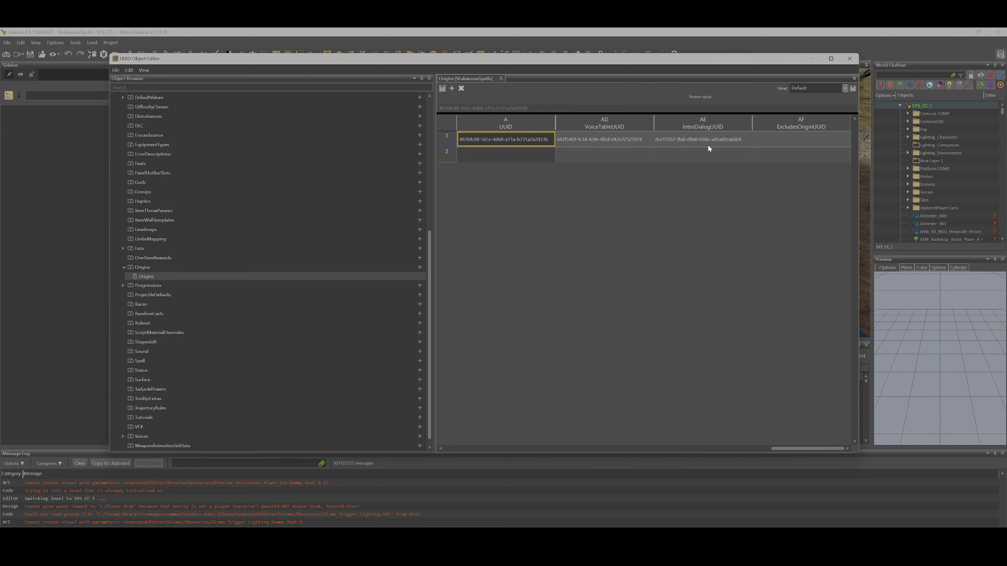
click(849, 58)
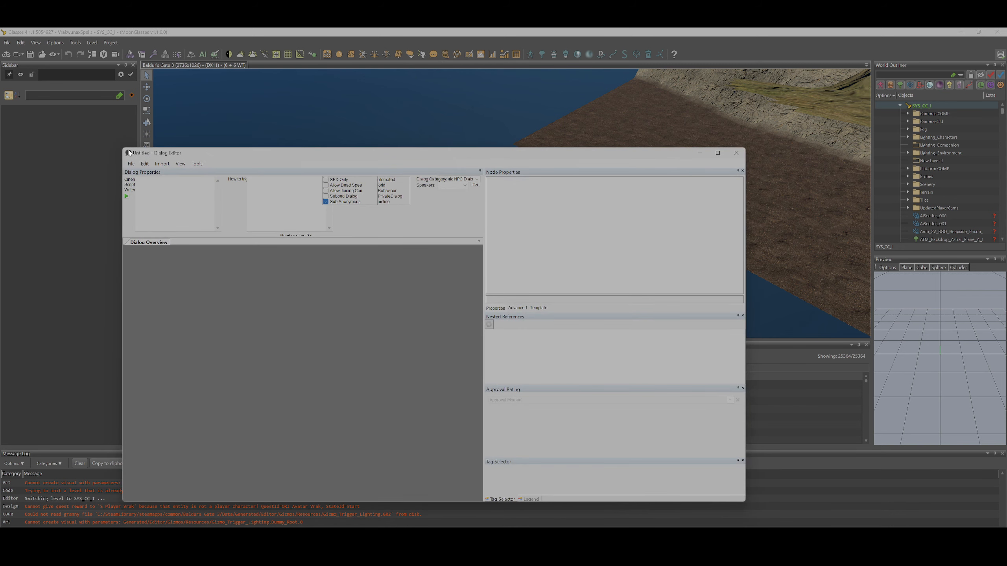
Open the Showcase_Player_Vrak_Test.lsj dialog from the mod's Dialogs folder and view its whole node graph
click(131, 164)
mouse_move(135, 182)
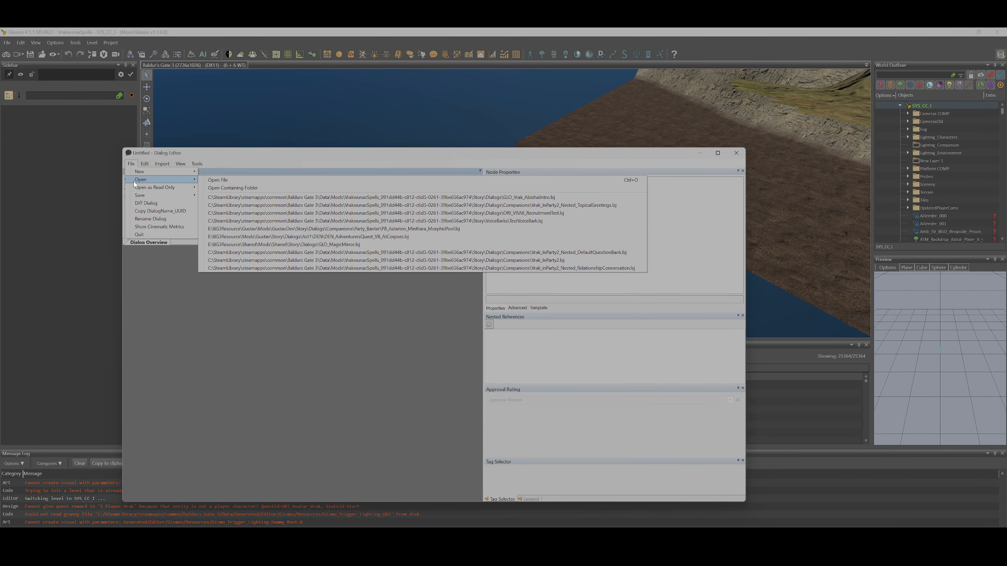
click(235, 178)
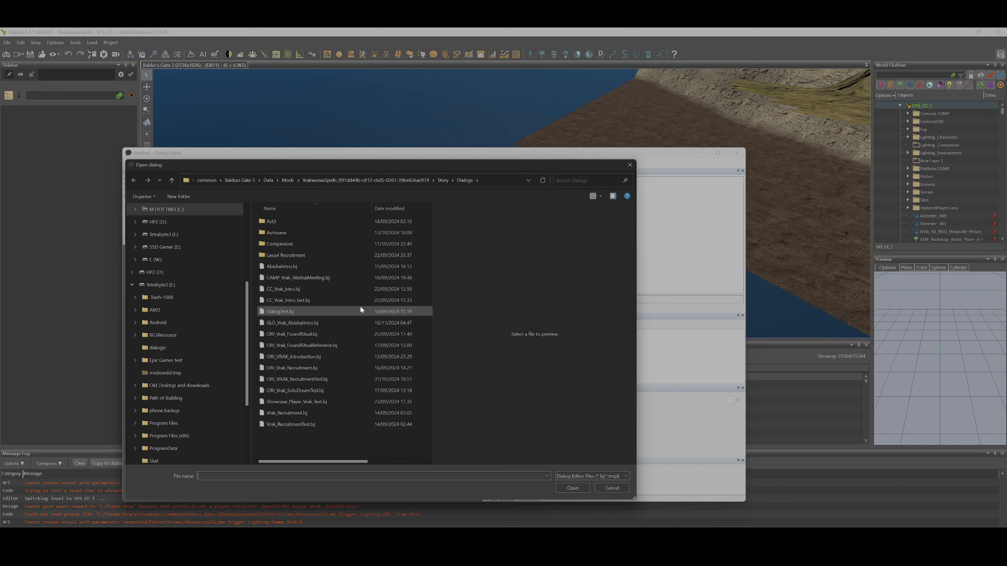
click(305, 402)
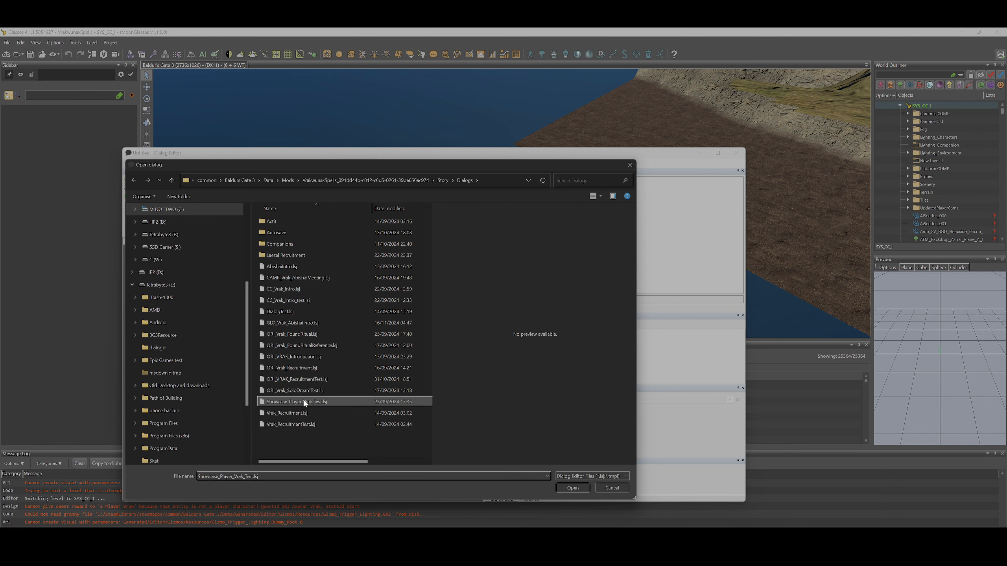
double_click(403, 405)
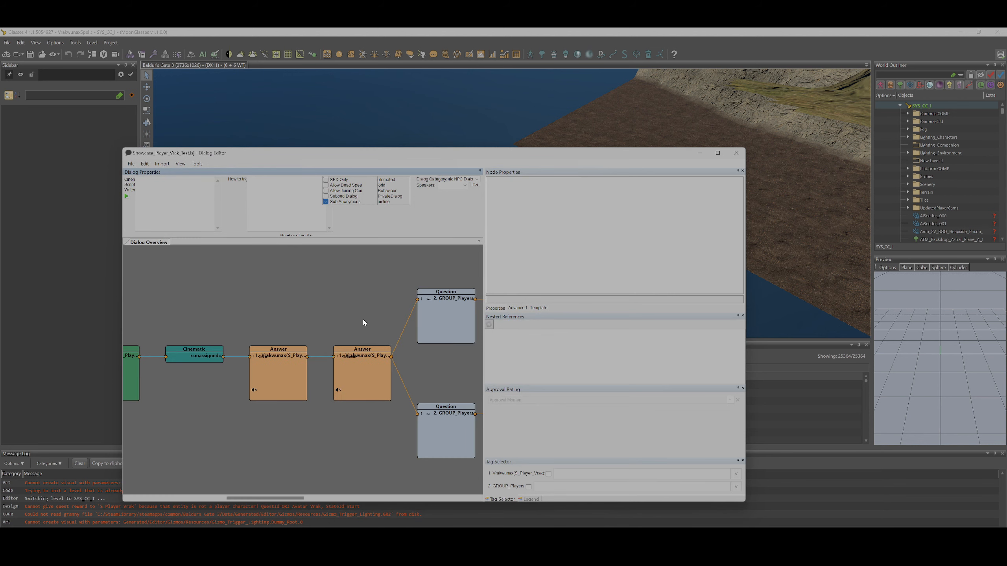
scroll(312, 319, down, 5)
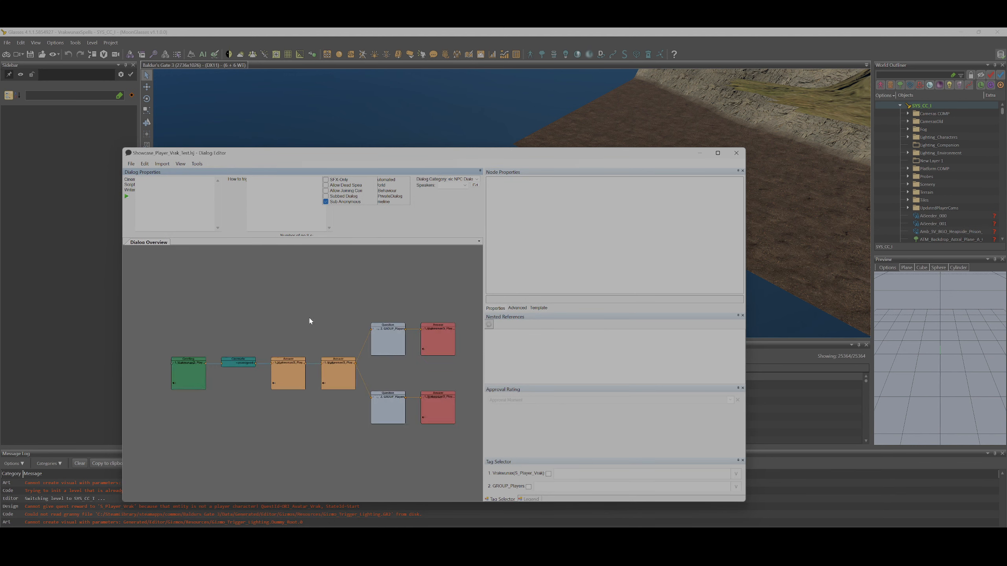
Open the CC_Vrak_Intro.lsj dialog from the Dialogs folder and show its complete chain of nodes
click(131, 163)
mouse_move(143, 180)
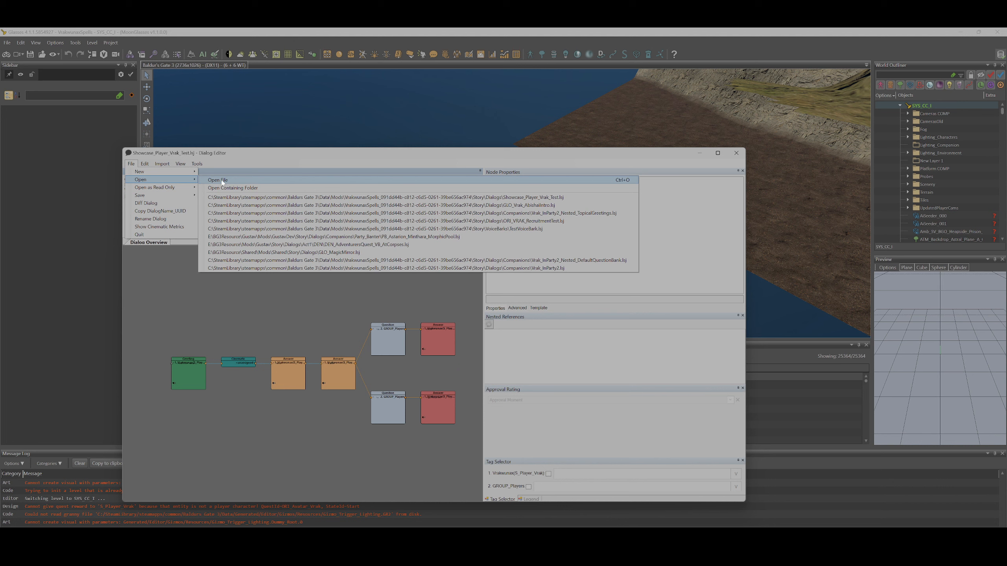
click(222, 180)
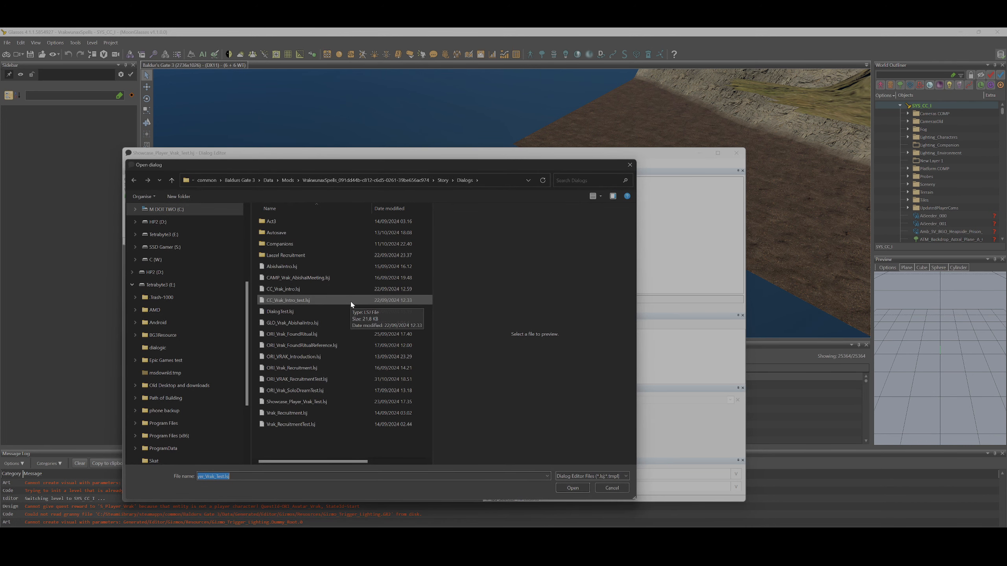
double_click(305, 289)
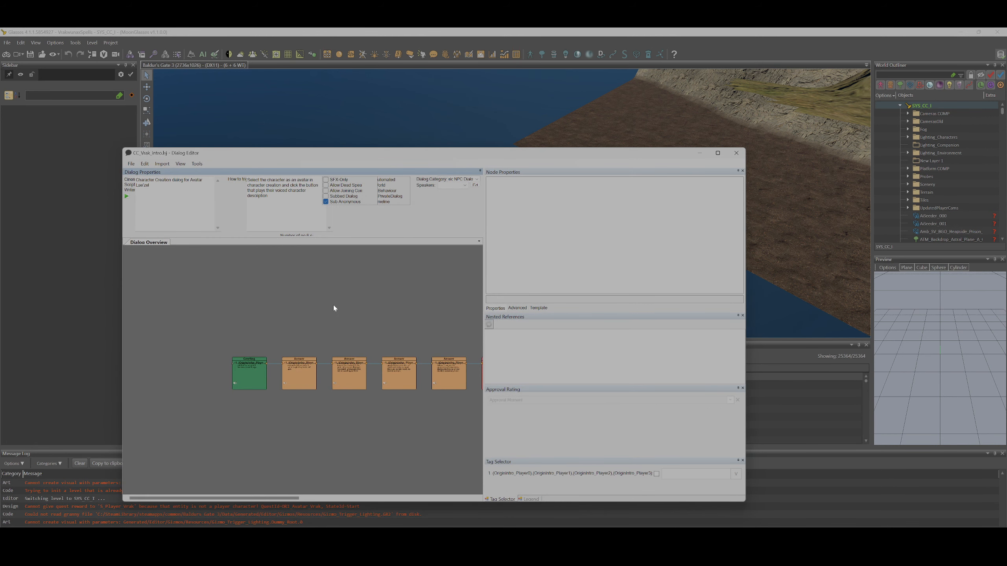
middle_drag(348, 308, 290, 273)
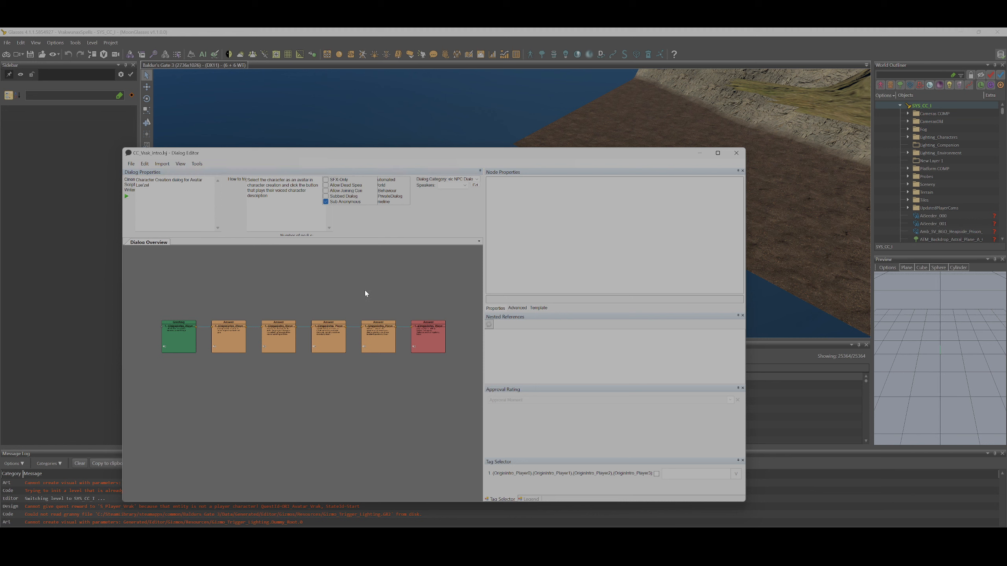
Review the intro dialog's speaker assignment, including the active OriginIntro_Player0 to OriginIntro_Player3 entries and the speaker description, and accept it
click(475, 185)
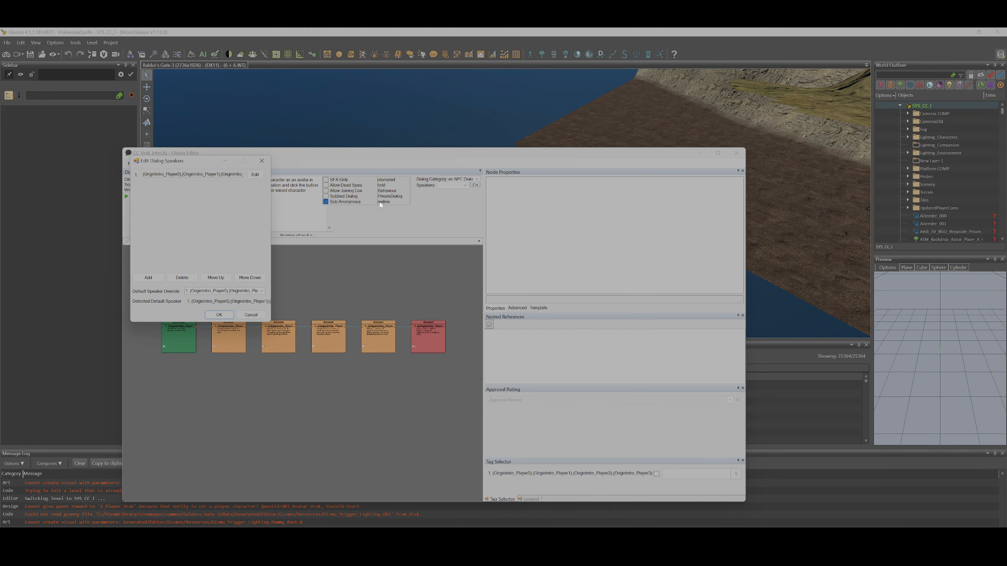
click(226, 174)
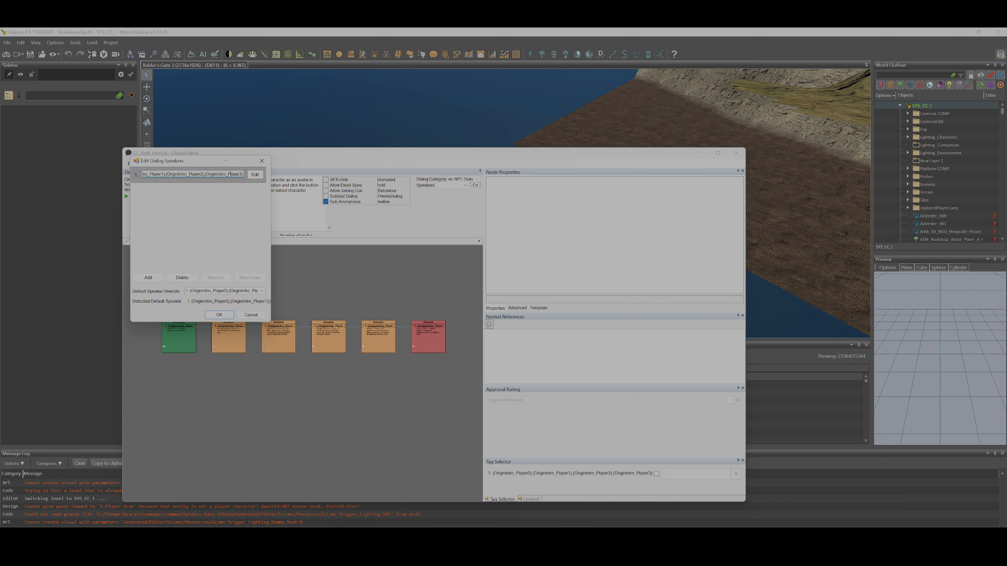
click(254, 174)
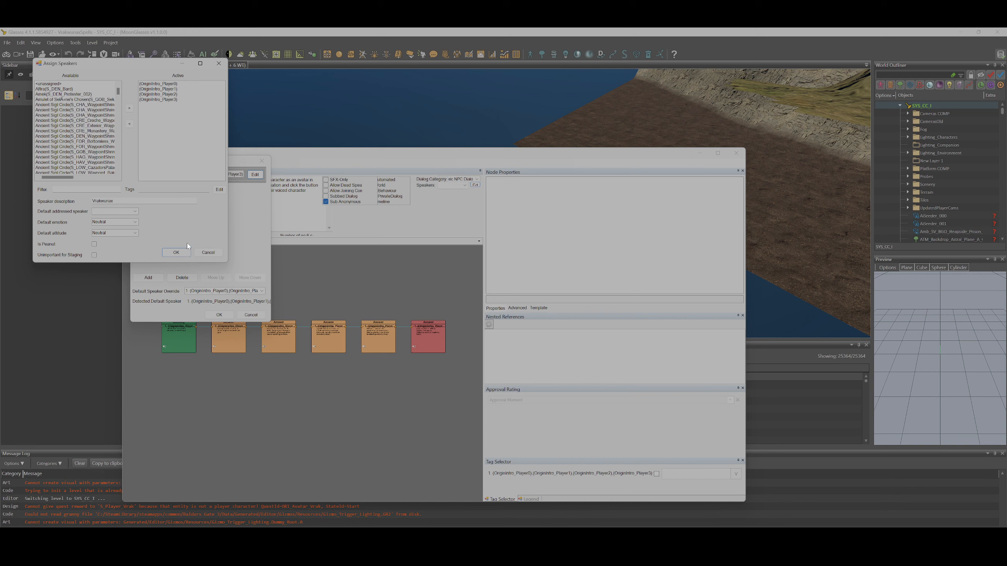
click(177, 253)
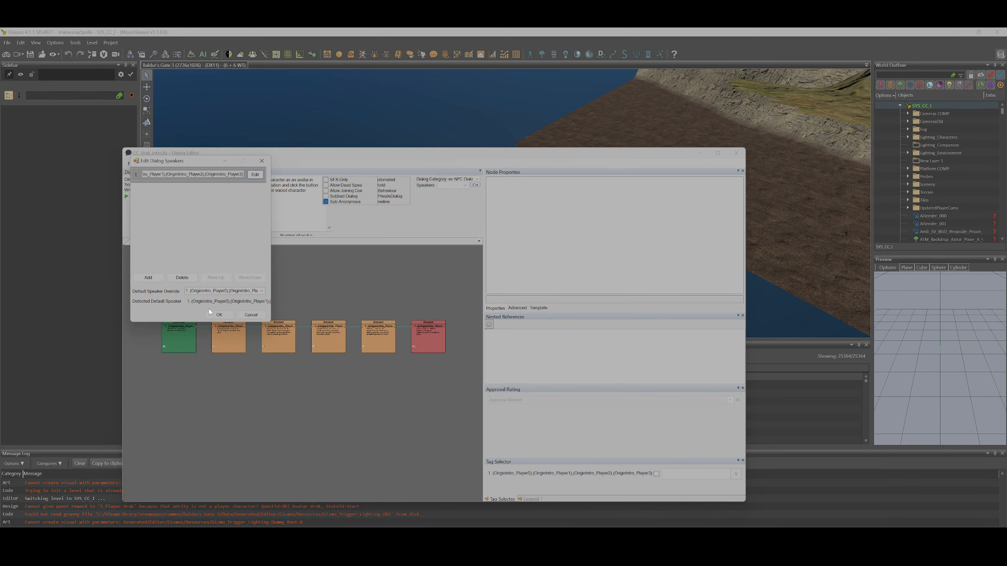
click(218, 314)
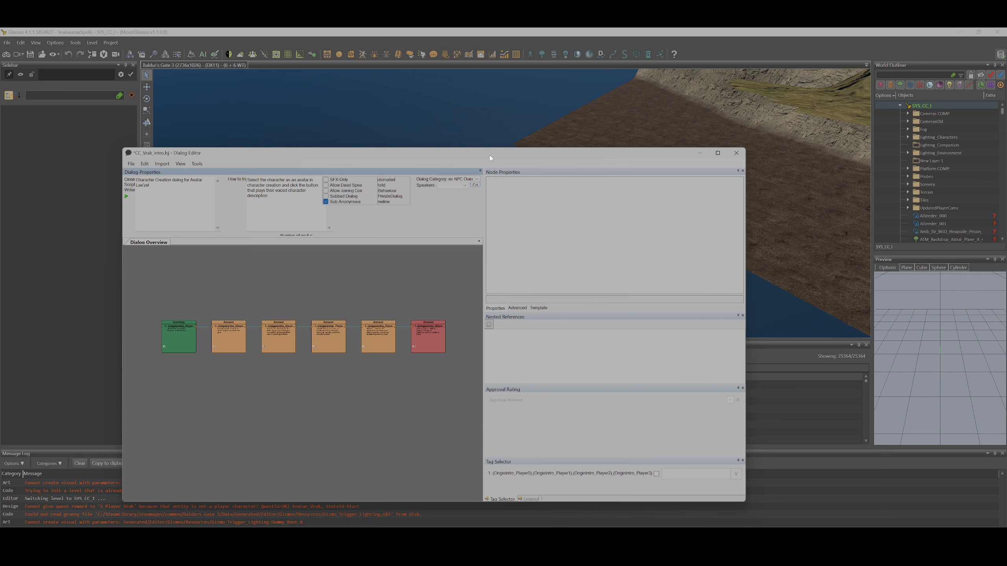
Move the Dialog Editor out of the way, search the root templates for origin_intro_vrak, and select the ORIGIN_INTRO_Vrak template
drag(494, 153, 534, 84)
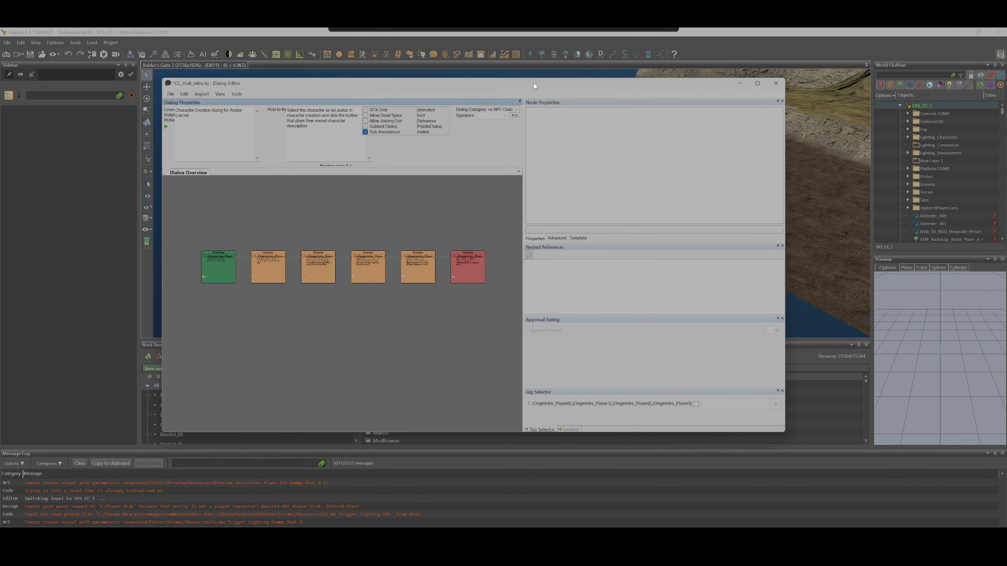
click(335, 457)
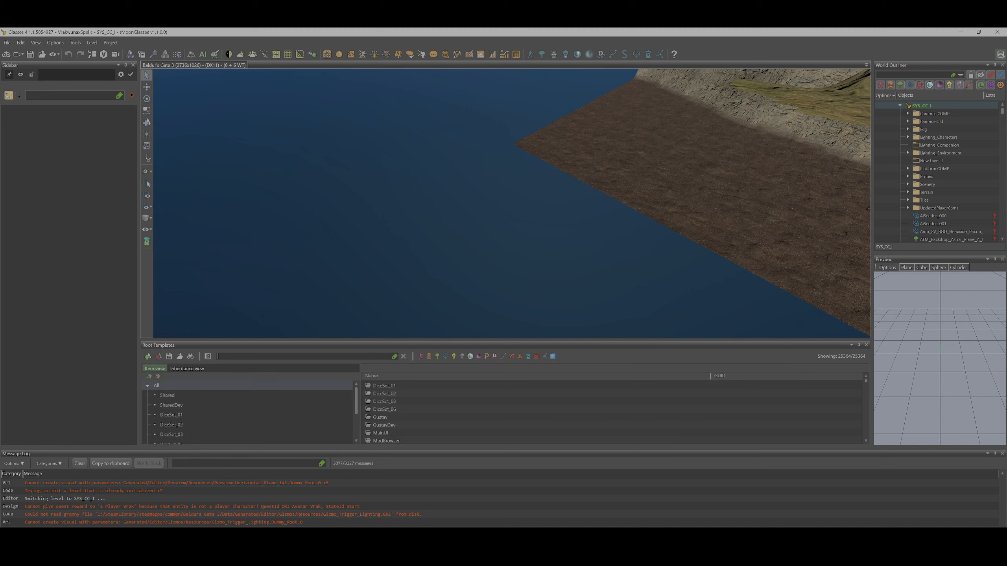
text(origin)
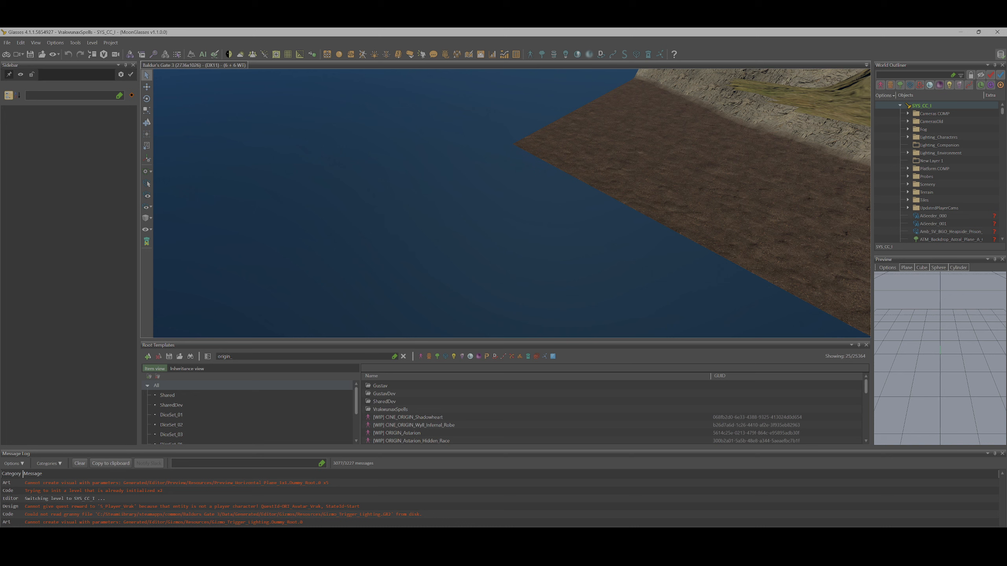
text(_Vrak)
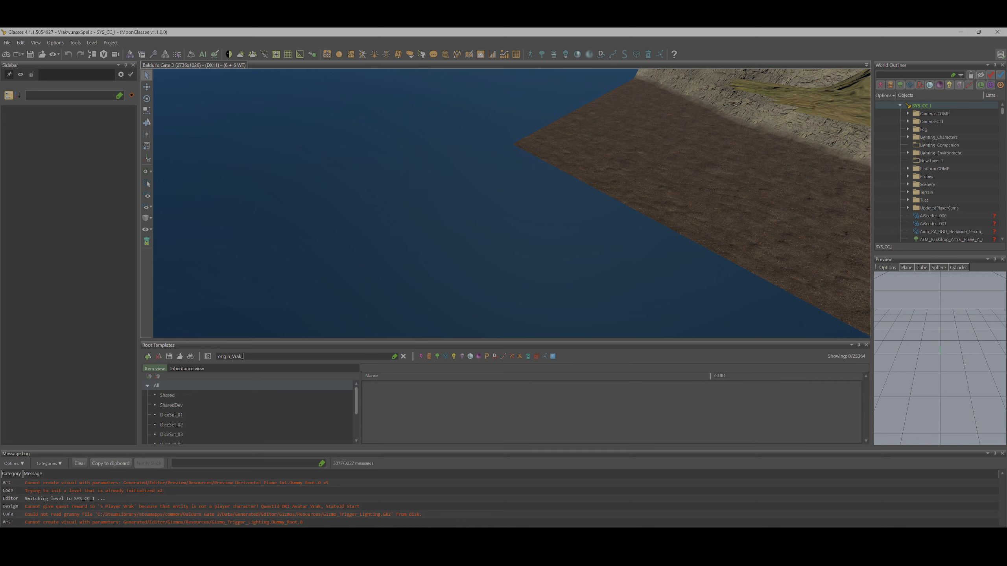
key(BackSpace)
key(BackSpace)
key(BackSpace)
key(BackSpace)
text(intro_v)
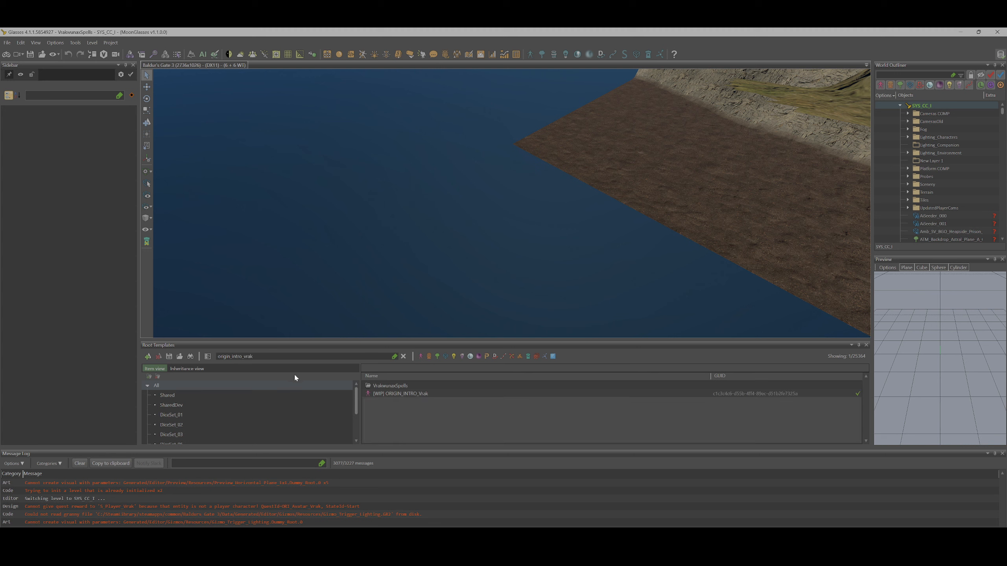
click(414, 395)
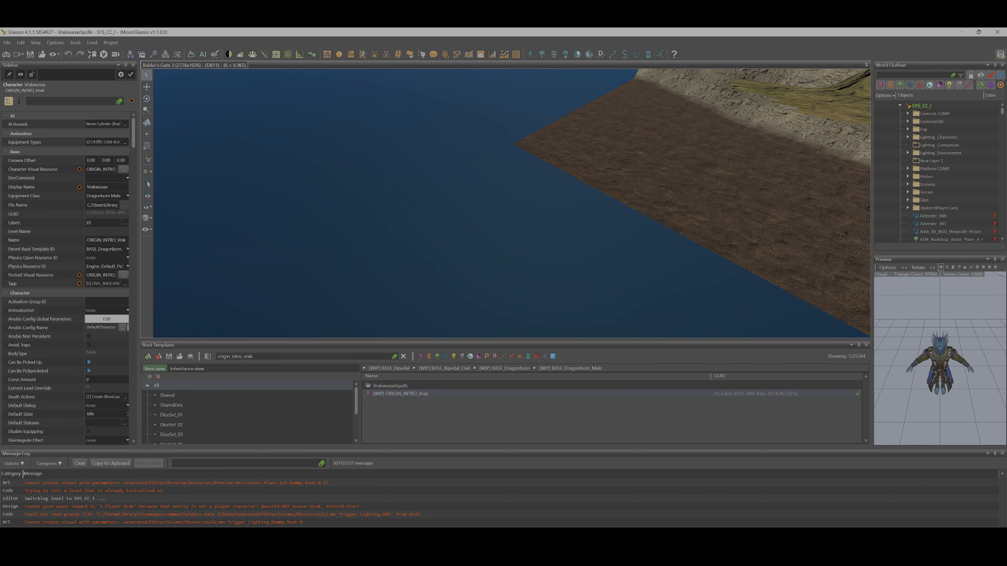
Open ORIGIN_INTRO_Vrak's Character Visual Resource for editing and examine the selected visuals under Override Parameters and the Presets categories
click(122, 170)
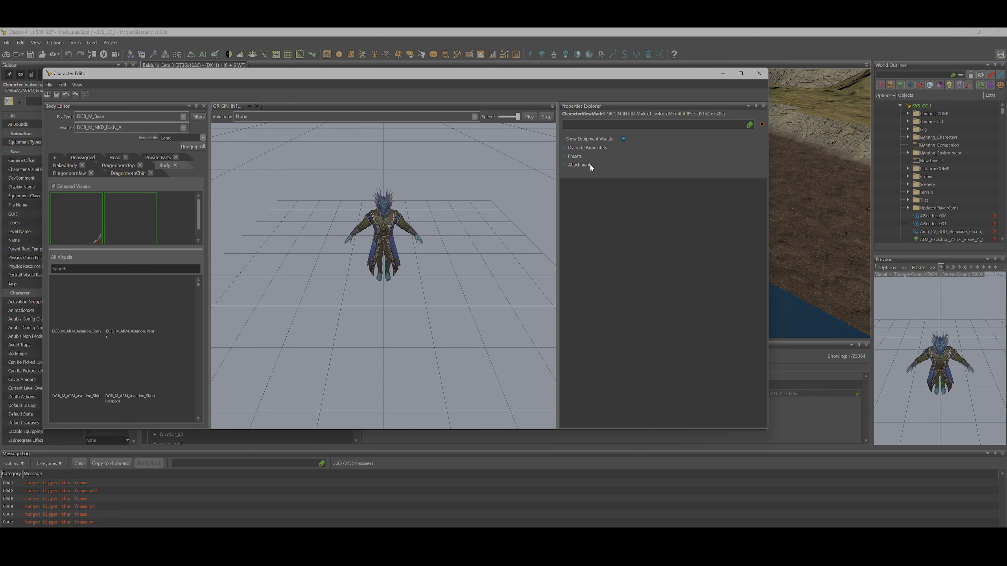
click(564, 147)
click(570, 153)
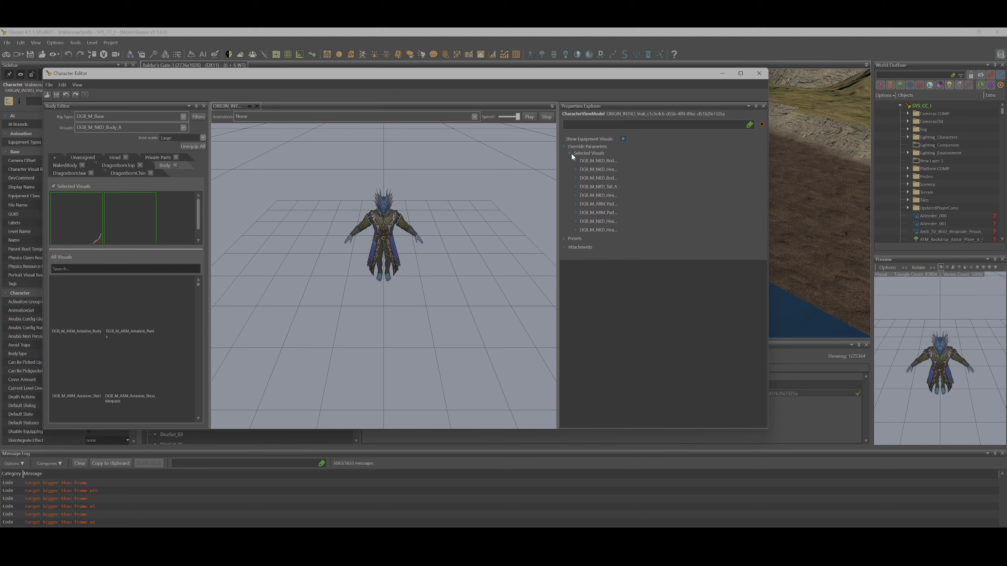
click(575, 160)
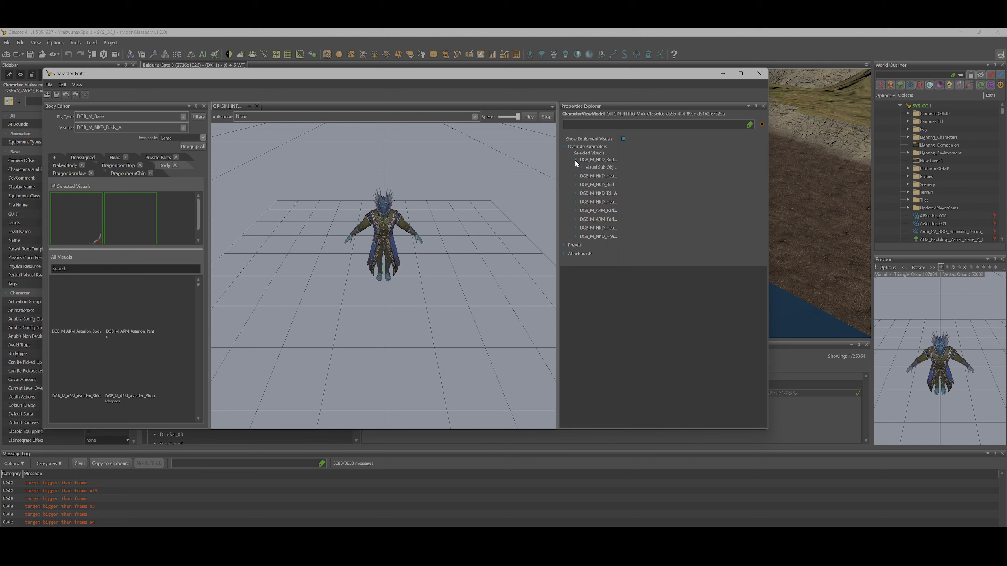
click(581, 166)
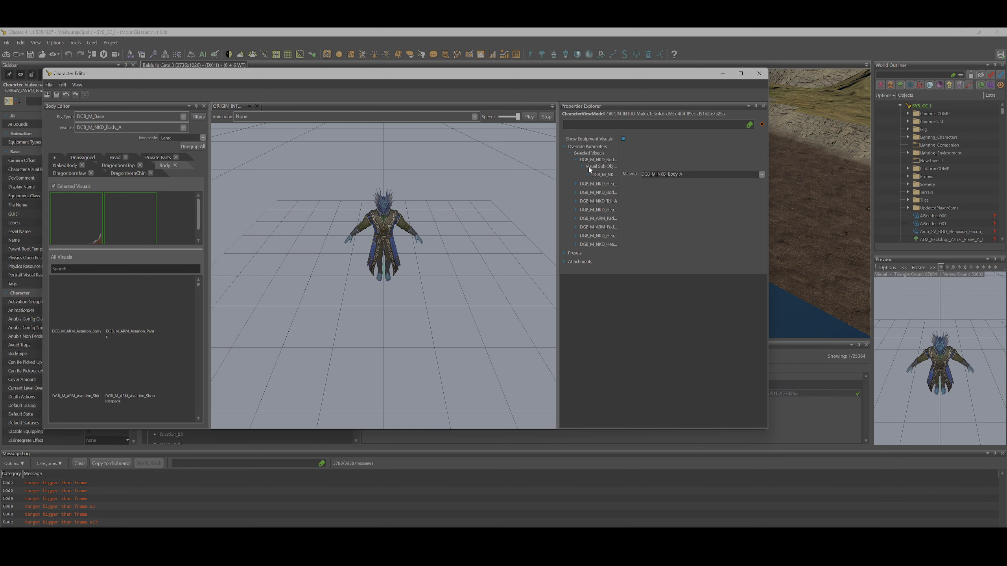
click(570, 154)
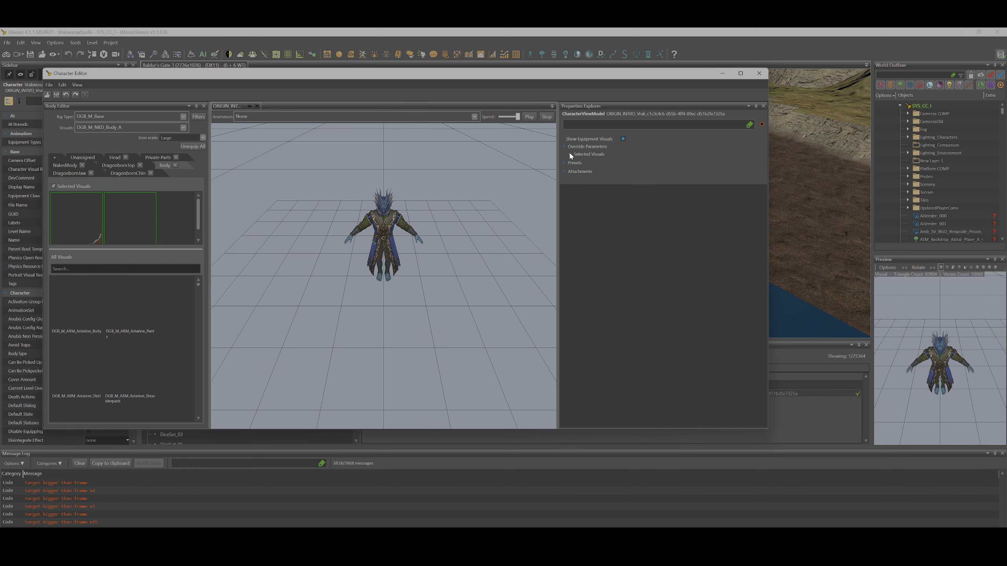
click(563, 148)
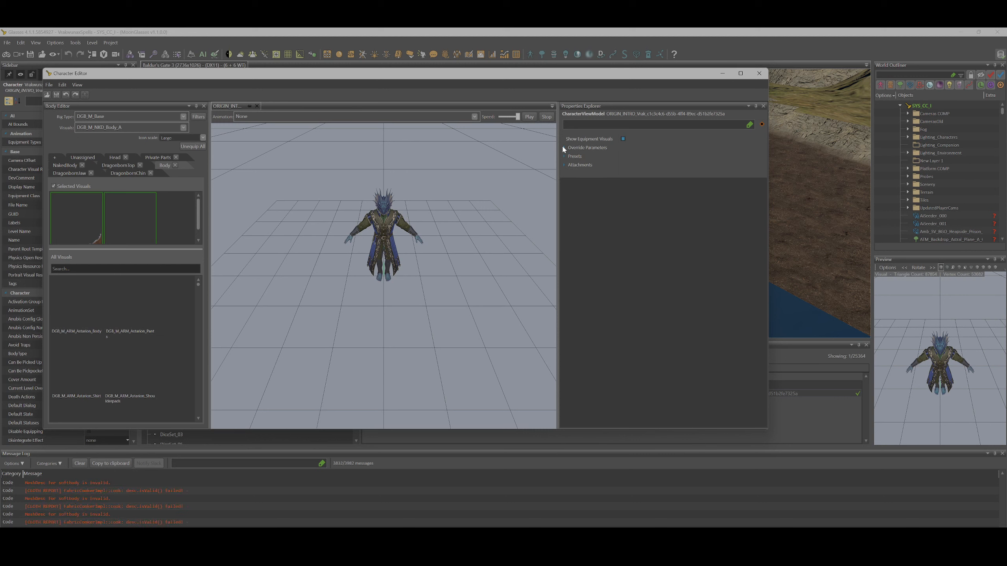
click(565, 156)
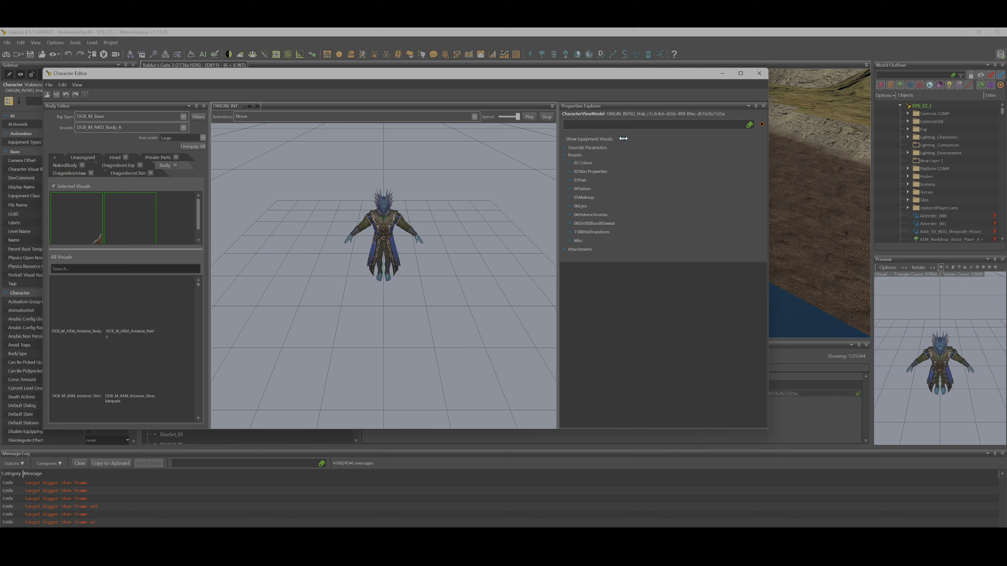
Close the Character Editor without saving the changes and bring the CC_Vrak_Intro.lsj dialog window back into view
click(763, 75)
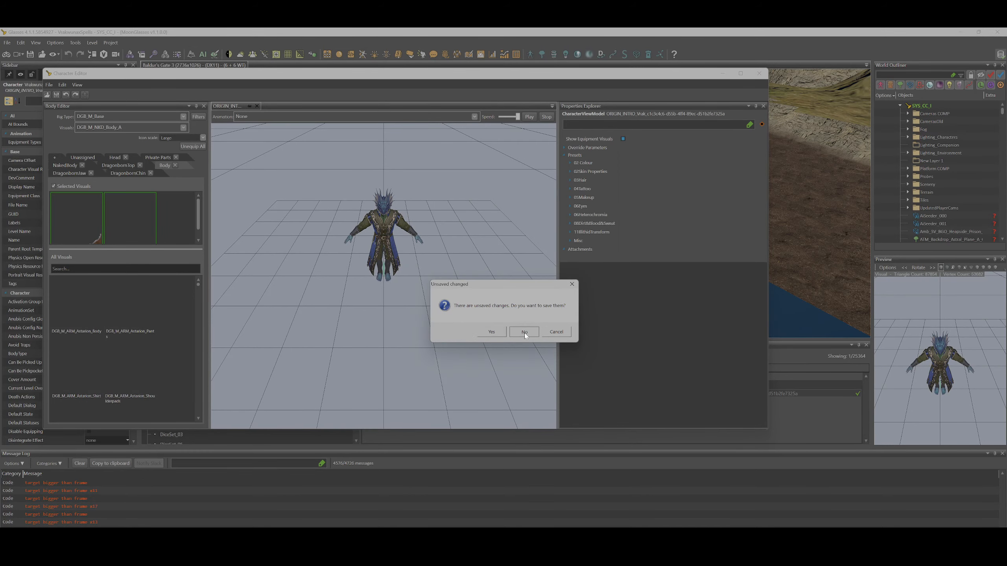
click(524, 332)
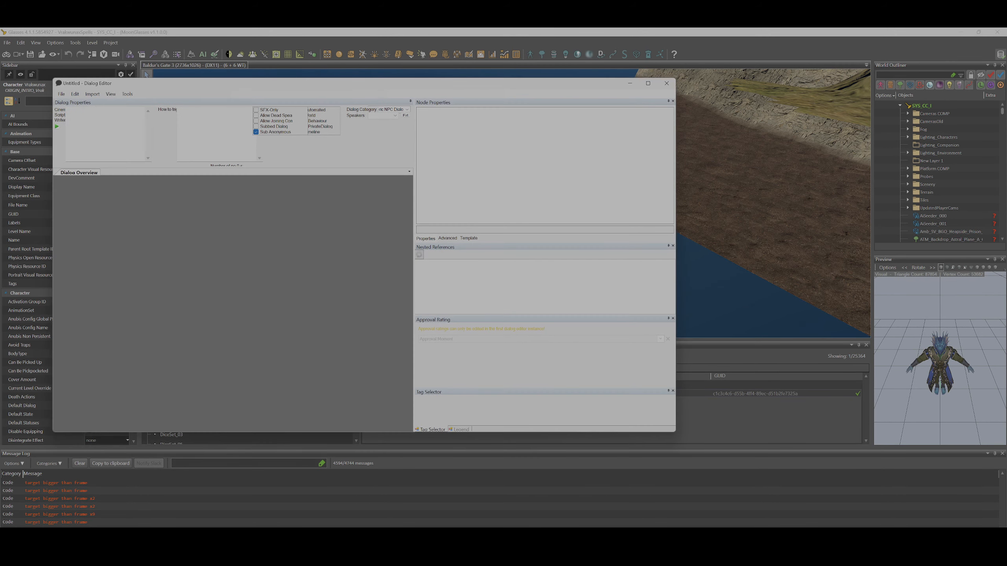
mouse_move(151, 563)
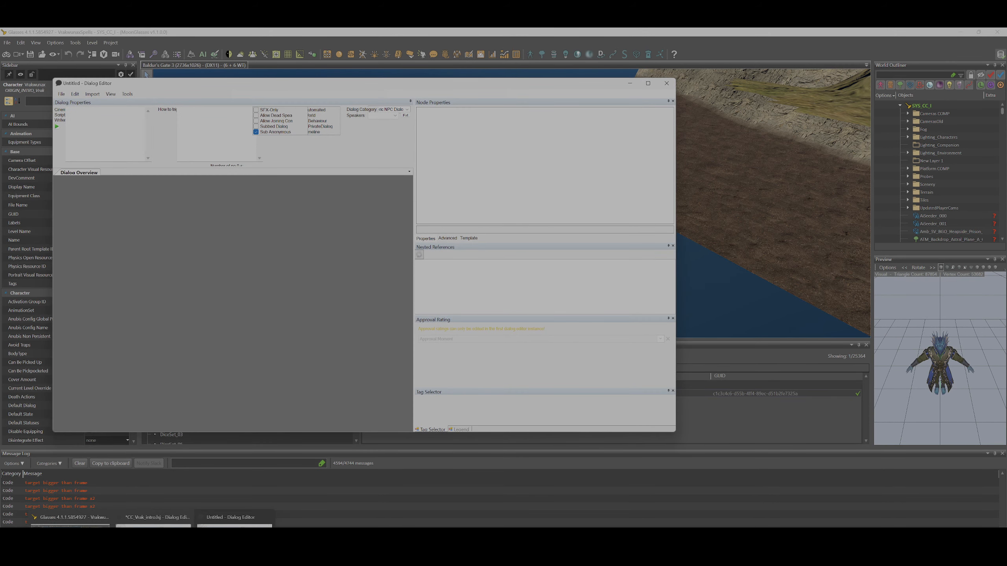
click(174, 518)
drag(522, 84, 518, 149)
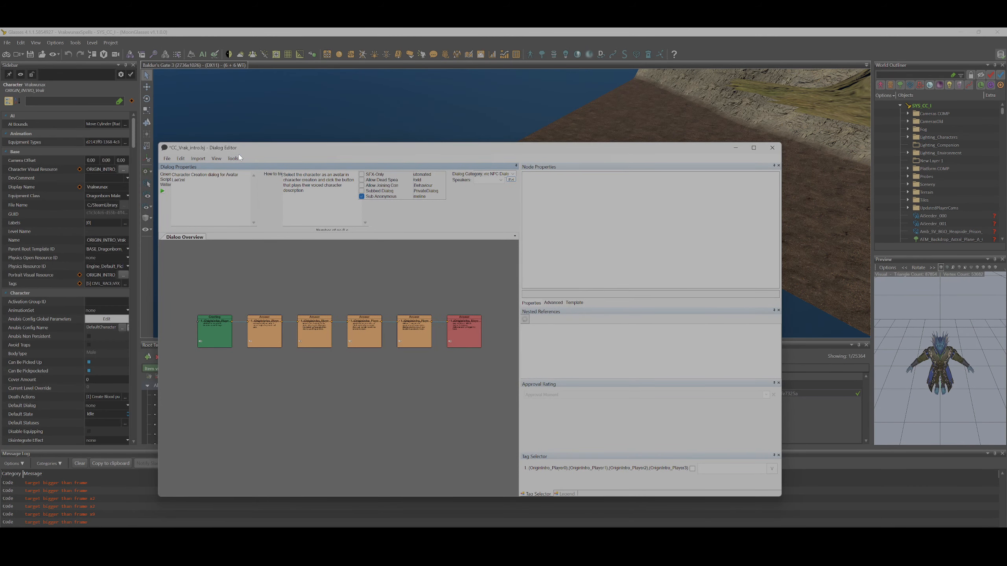
Open the timeline linked to the CC_Vrak_Intro dialog and minimize the Dialog Editor
click(233, 158)
mouse_move(310, 280)
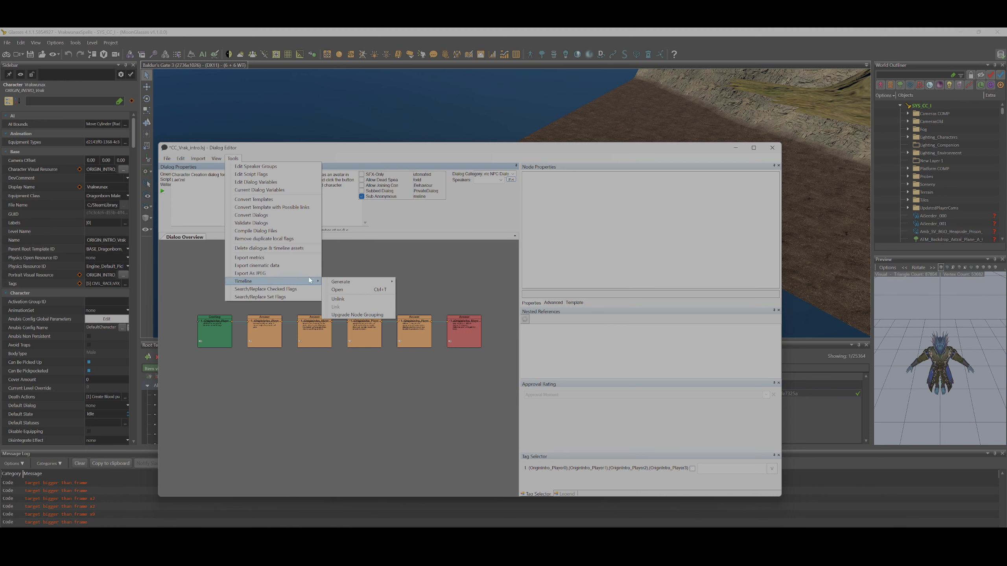
click(336, 289)
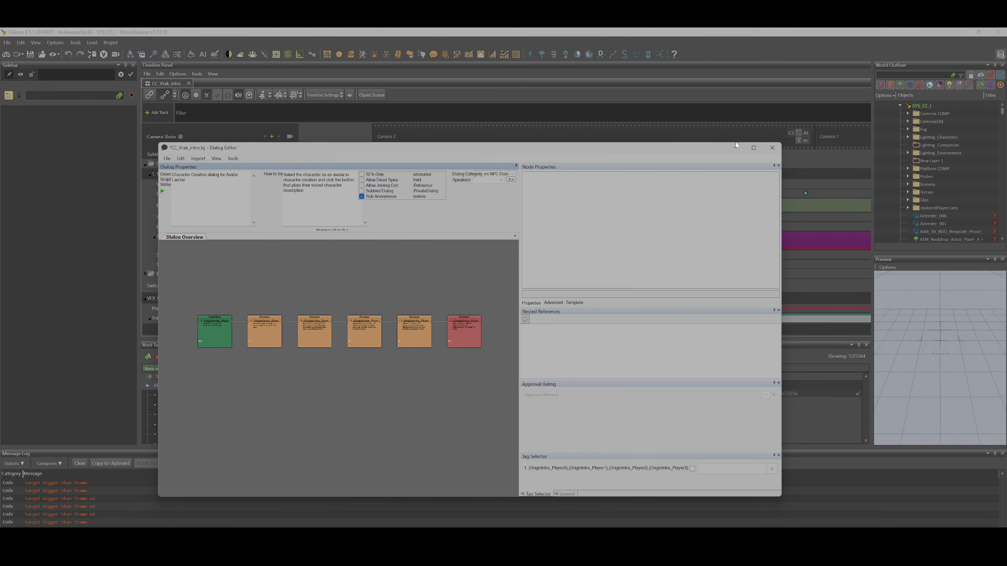
click(735, 148)
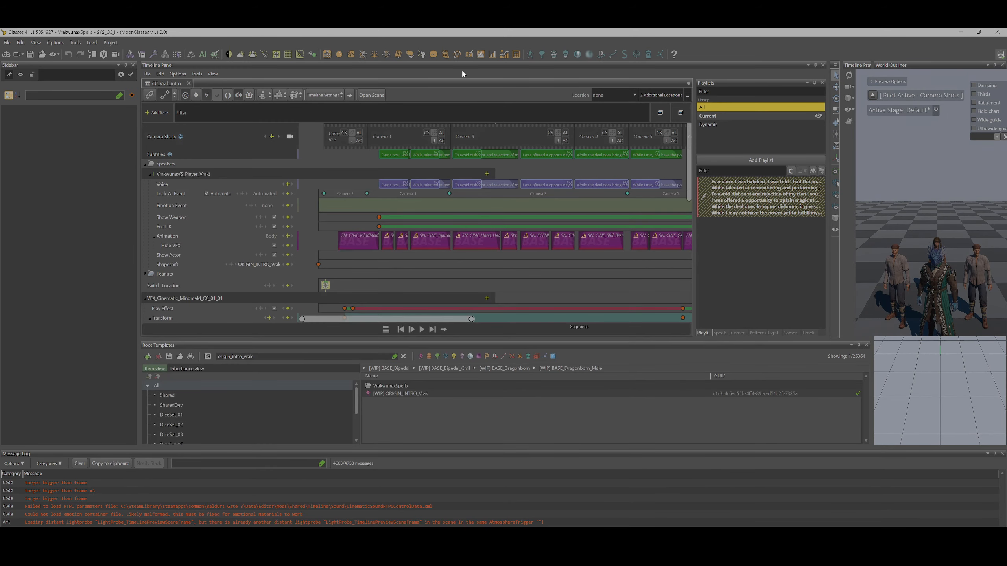
Detach the Timeline Panel, move the Timeline Preview out of the way, and maximize the panel to show all CC_Vrak_Intro tracks
drag(371, 65, 399, 37)
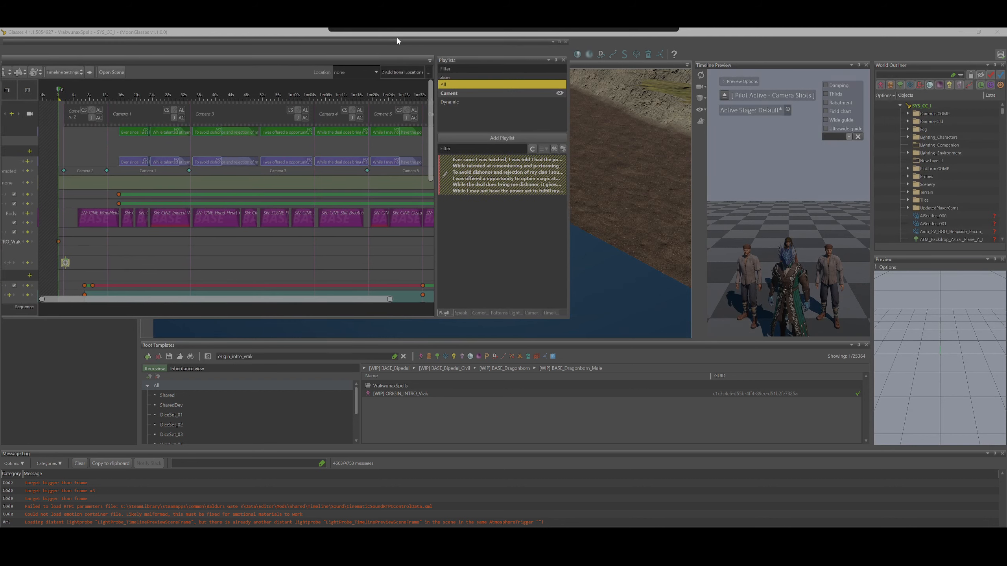
drag(740, 68, 993, 191)
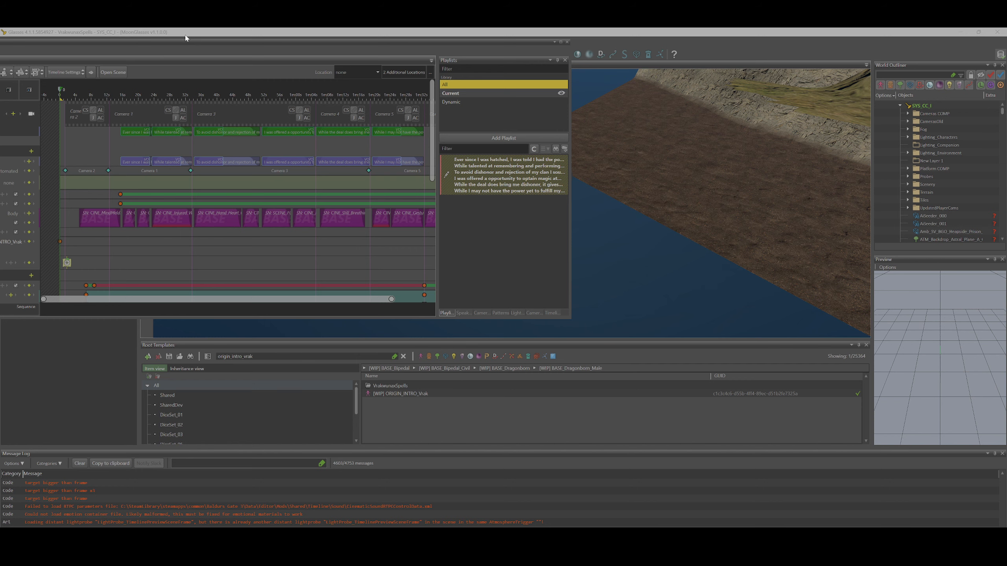
double_click(167, 44)
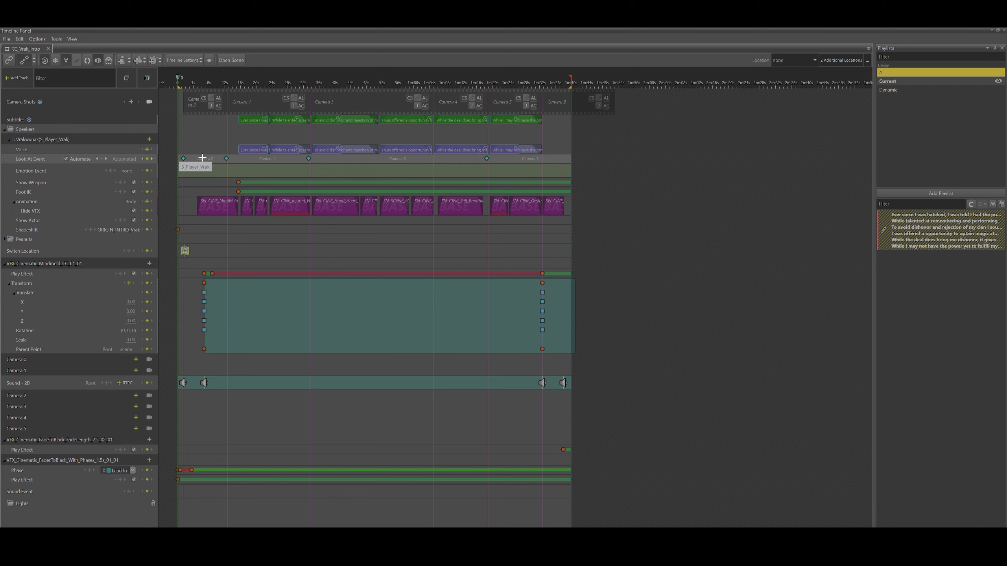
click(399, 152)
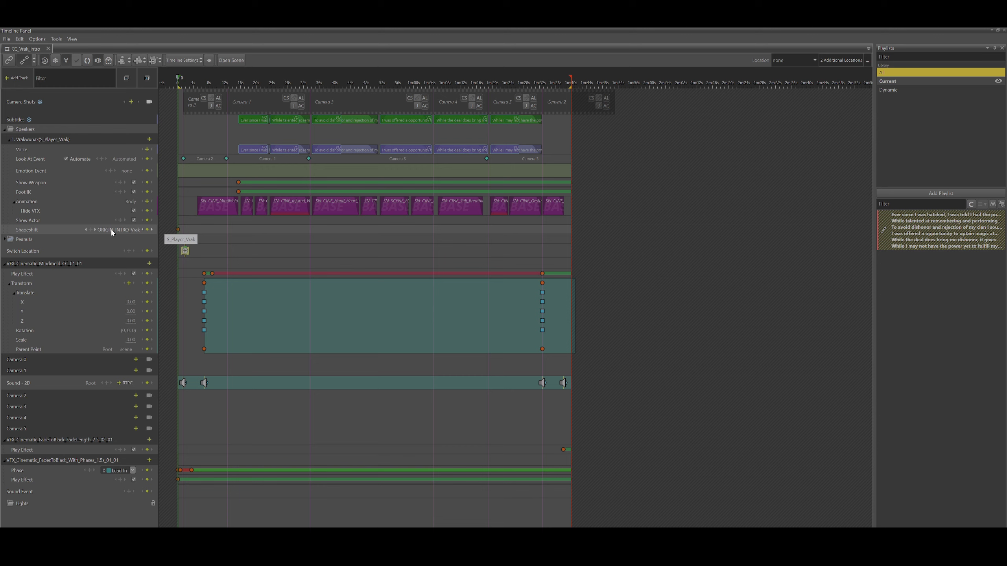
Examine the Switch Location key's time and location properties, dismissing the module warning, and view the timeline's list of available scene locations
click(184, 250)
right_click(187, 250)
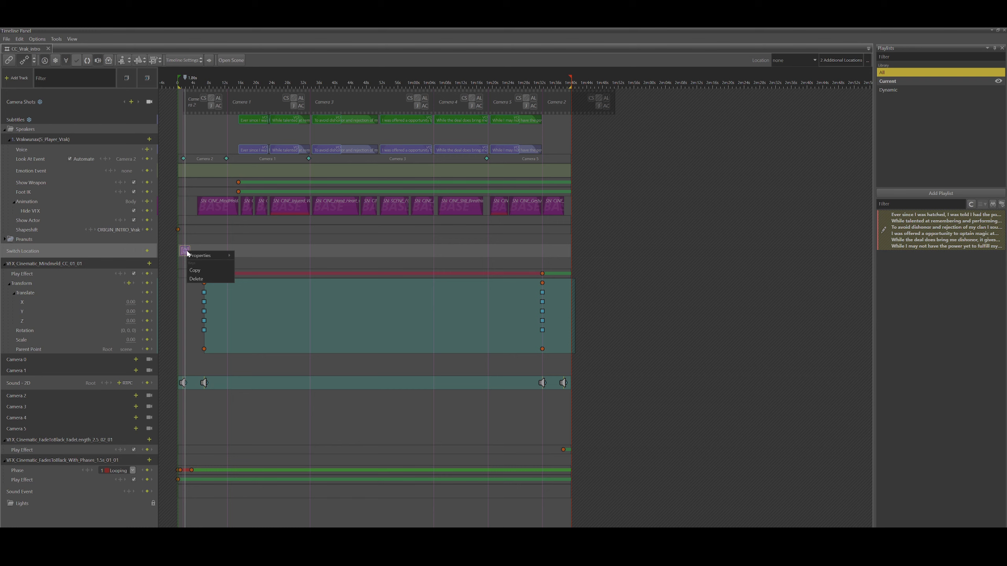
mouse_move(202, 256)
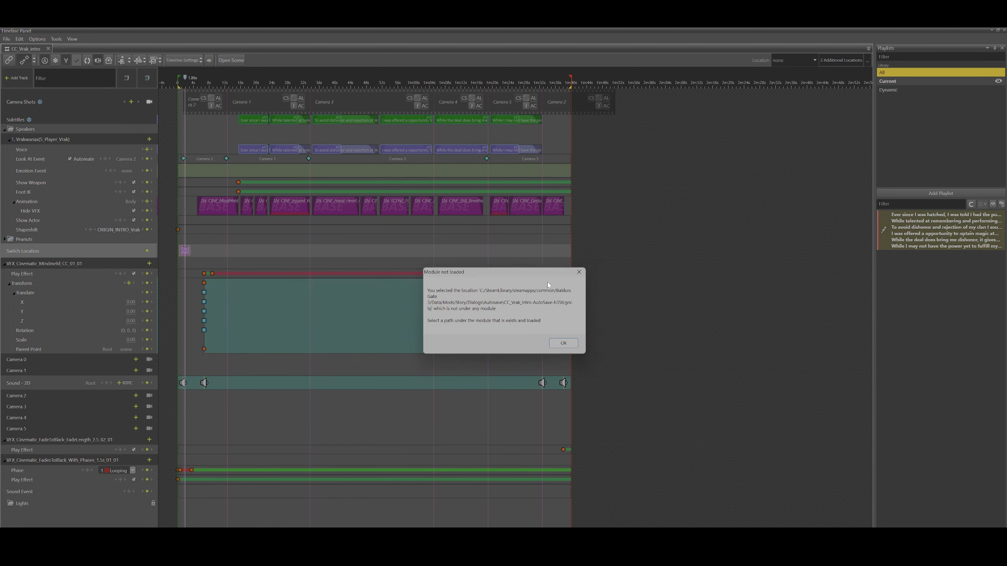
click(563, 343)
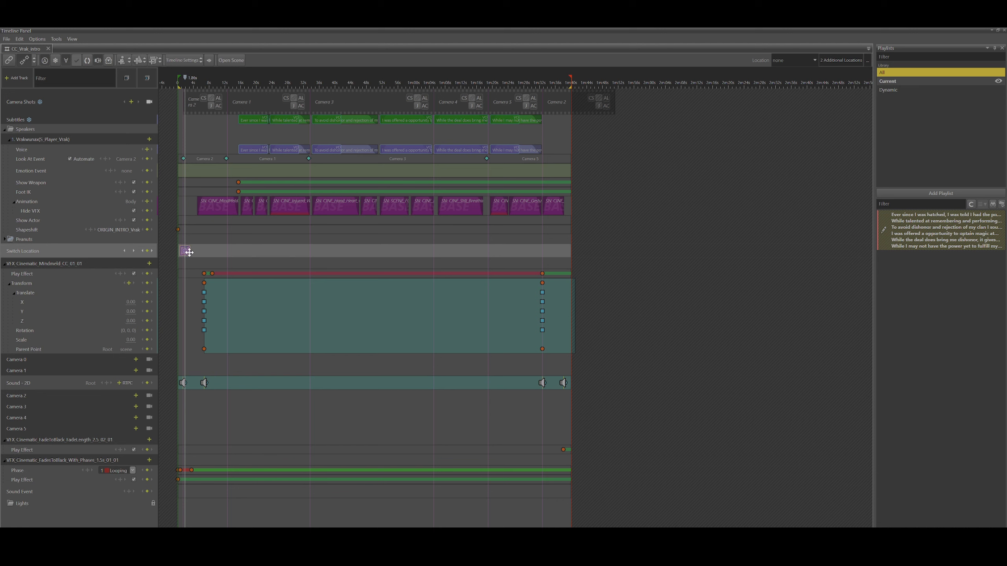
right_click(187, 251)
mouse_move(206, 257)
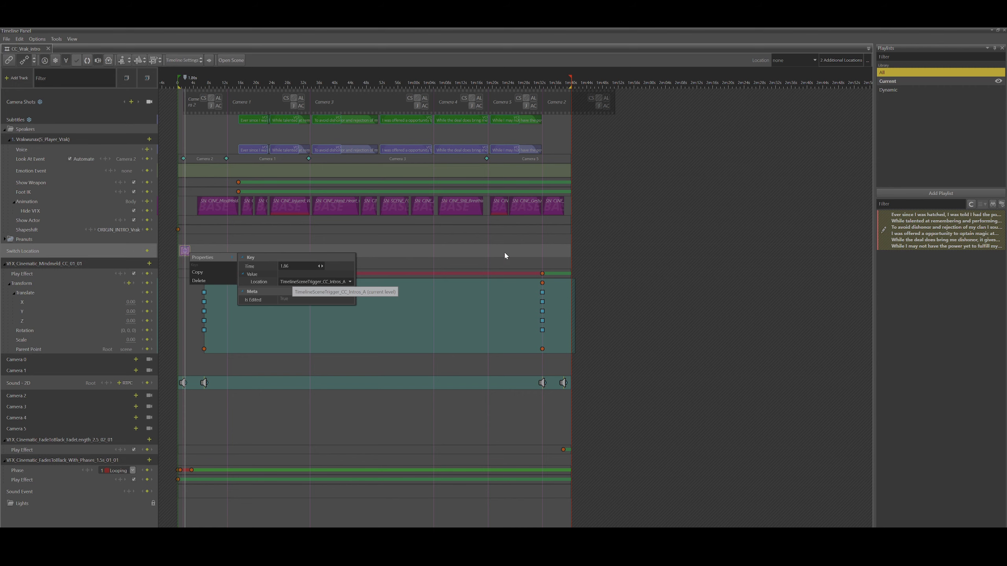
click(815, 61)
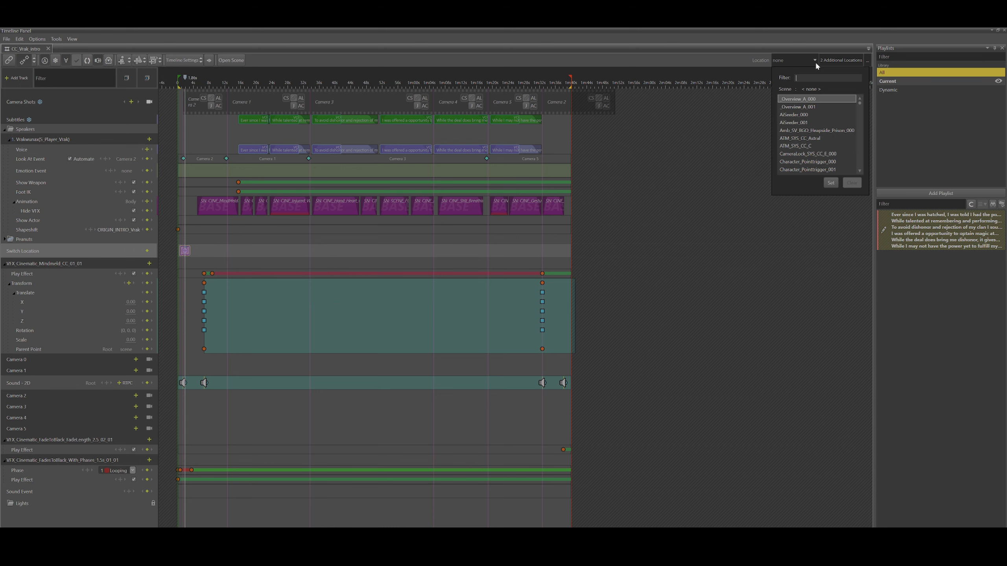
click(808, 270)
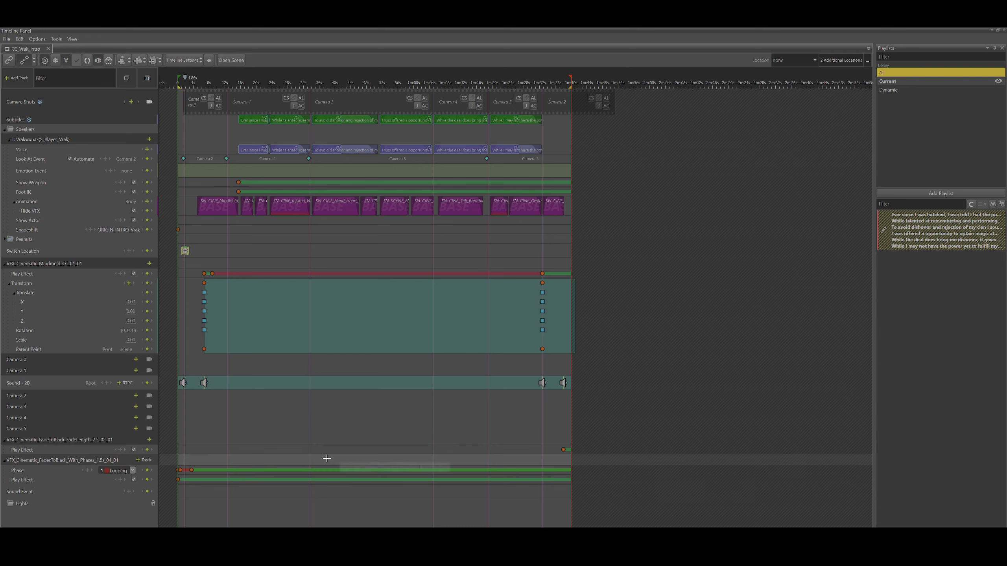
Examine the time and phase properties of the first Phase key on the FadeToBlack_With_Phases effect at the timeline's start
scroll(298, 458, up, 3)
scroll(298, 459, up, 2)
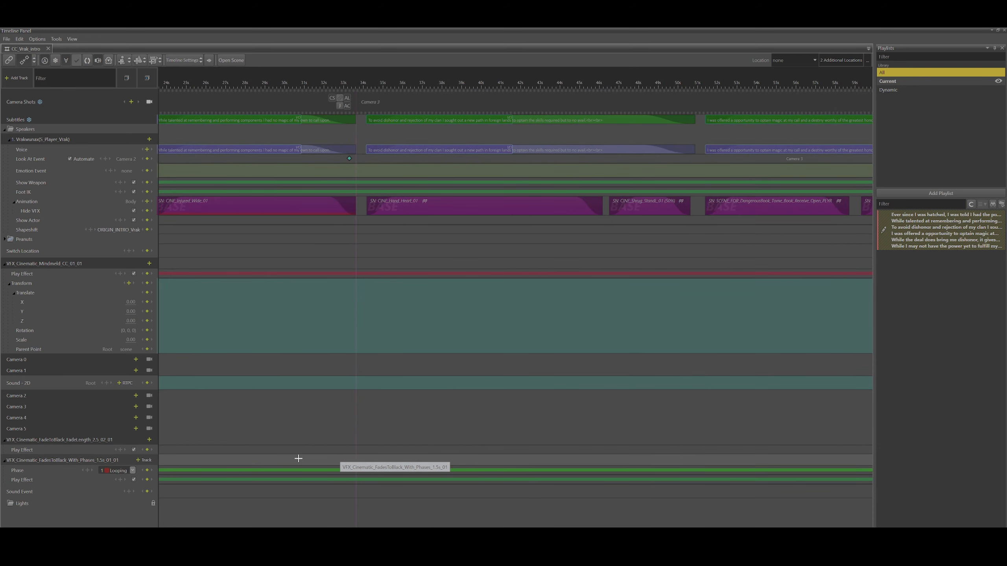
scroll(298, 459, up, 2)
middle_drag(298, 458, 1003, 459)
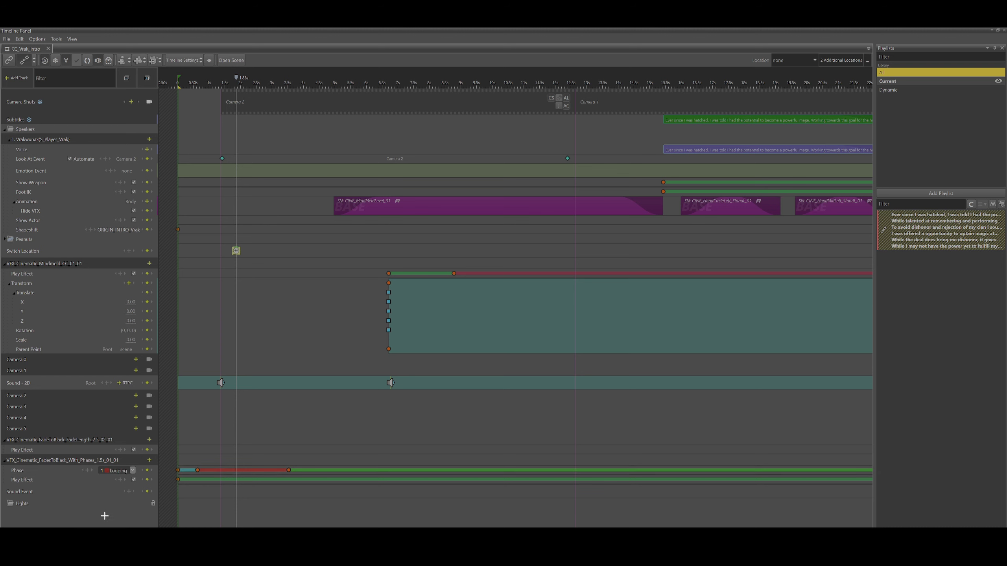
click(176, 470)
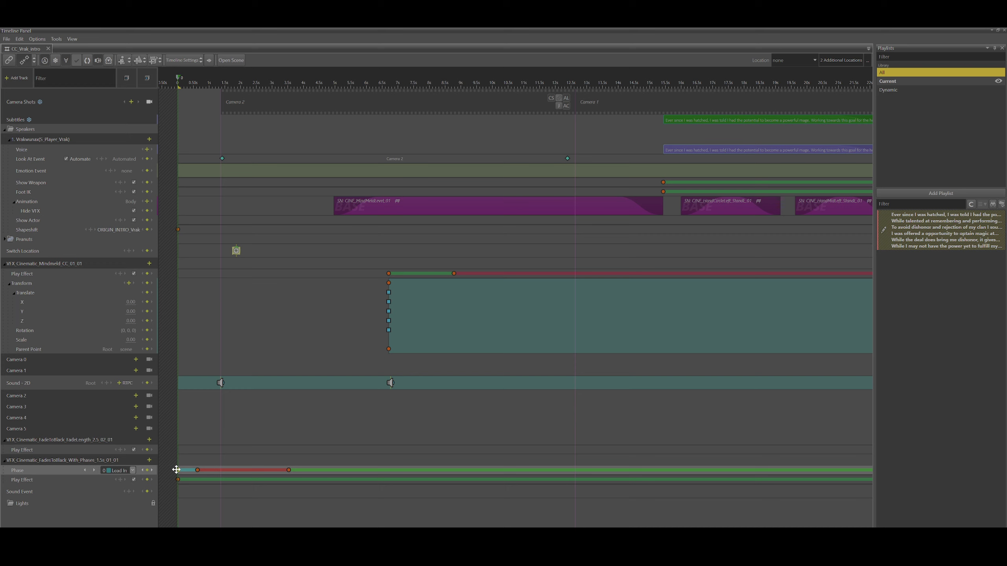
right_click(177, 470)
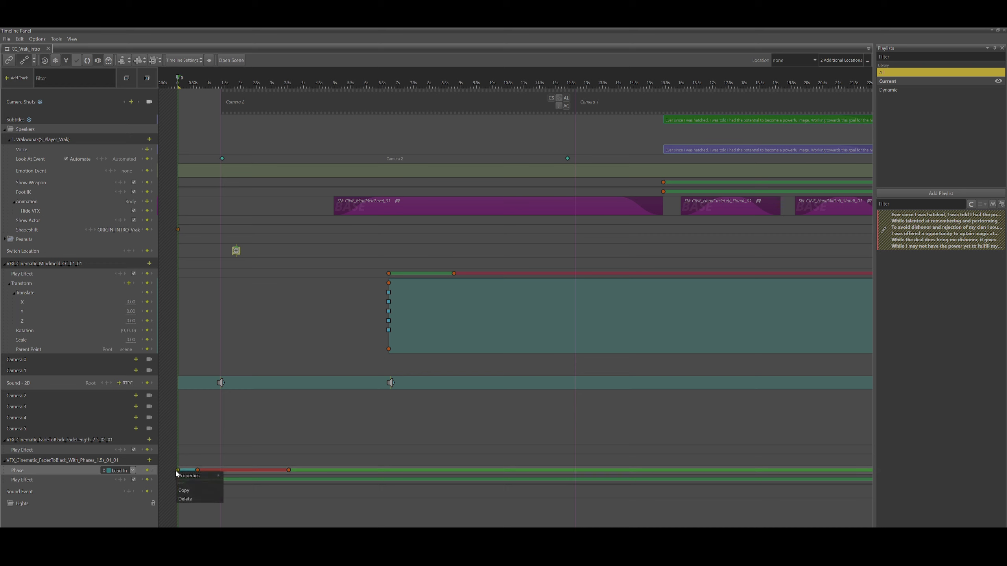
mouse_move(204, 478)
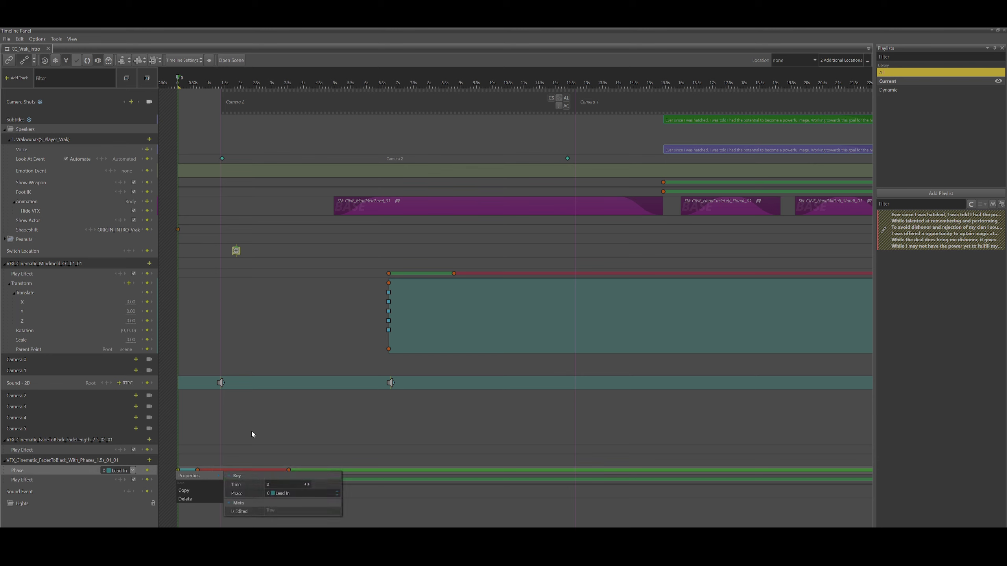
click(251, 431)
Examine the time and phase properties of the second and third Phase keys on the FadeToBlack_With_Phases effect
right_click(197, 470)
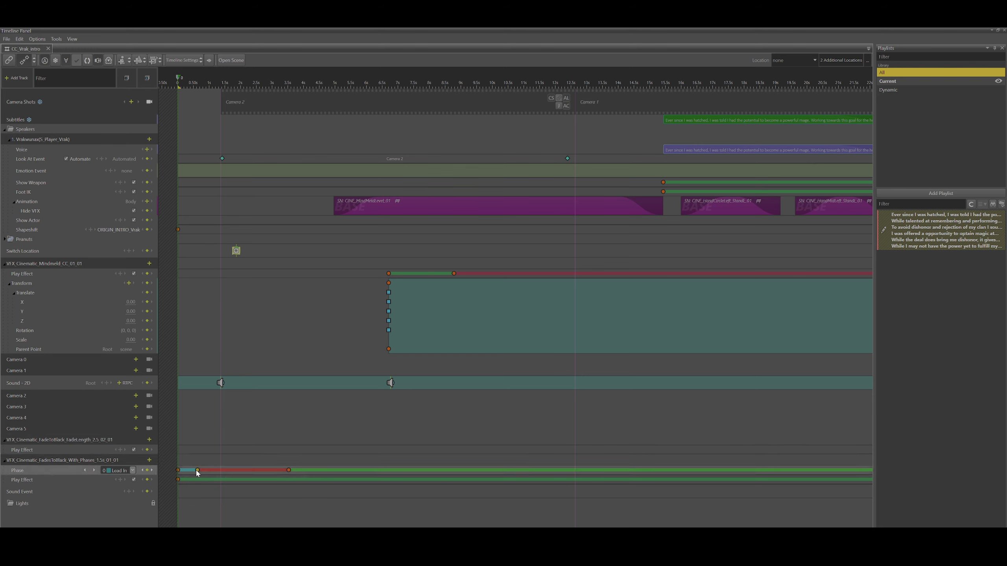
right_click(197, 471)
mouse_move(206, 476)
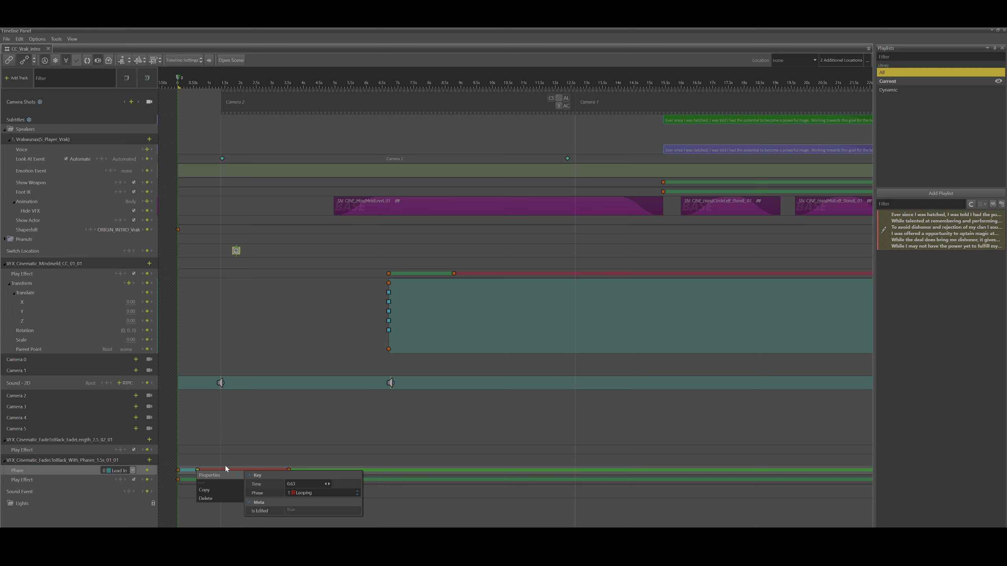
click(280, 421)
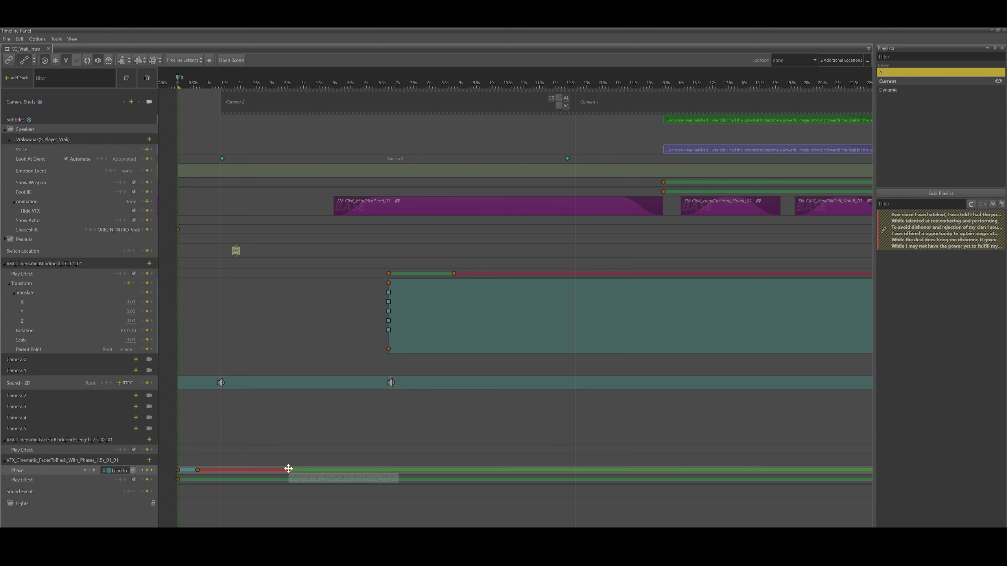
right_click(289, 469)
mouse_move(291, 474)
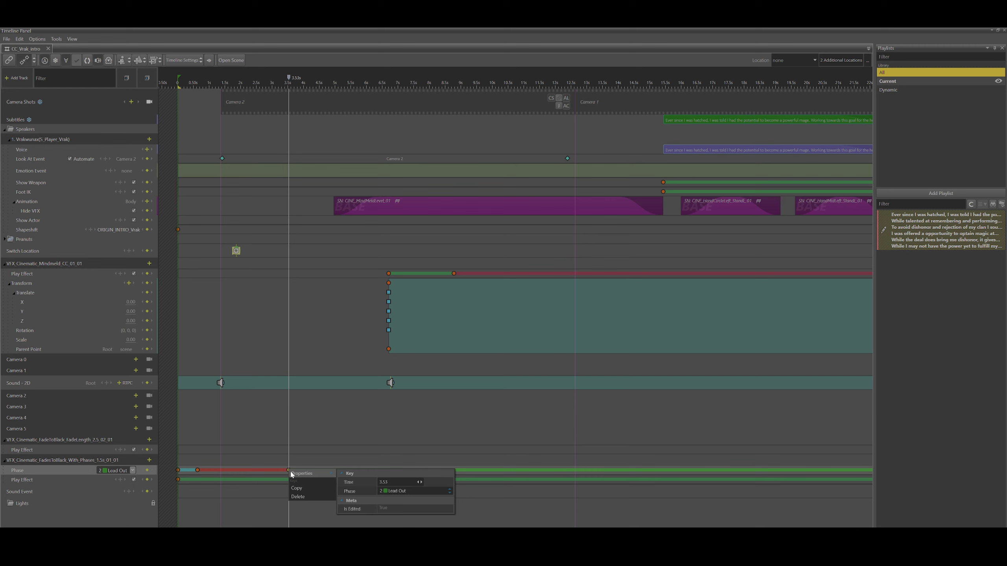
click(332, 447)
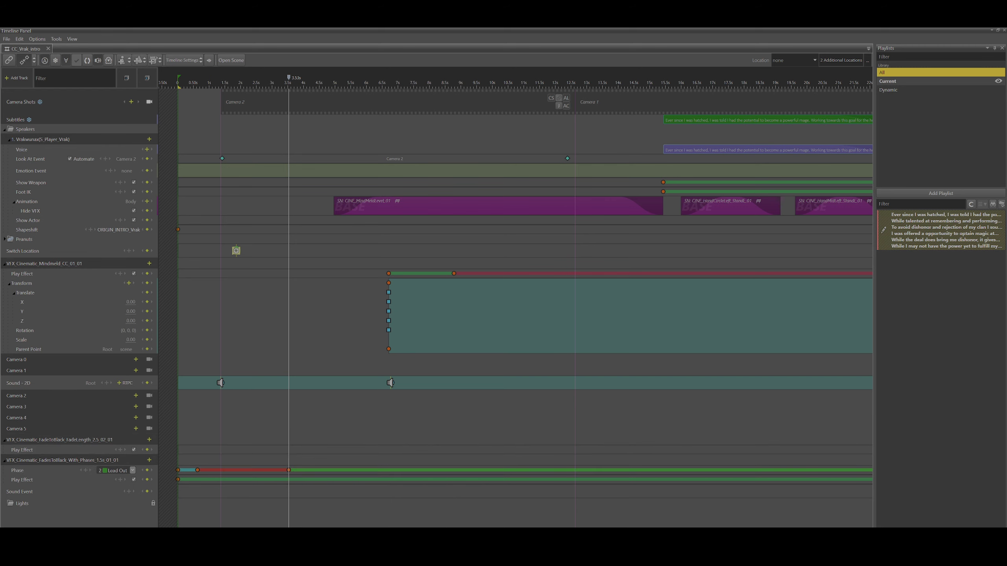
Examine the Play Effect key of the FadeToBlack_FadeLength effect near the end of the timeline
scroll(516, 301, right, 20)
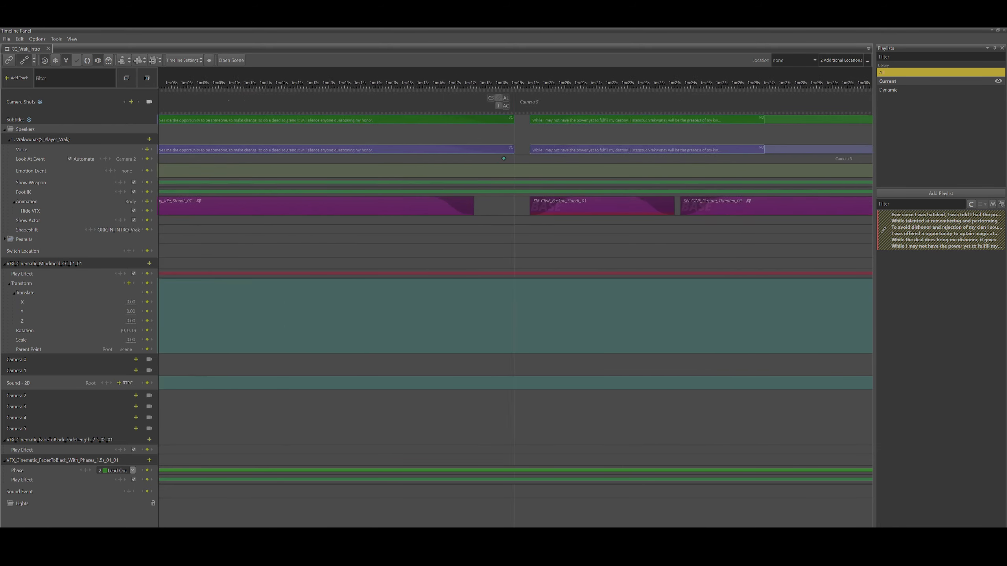
scroll(515, 302, right, 5)
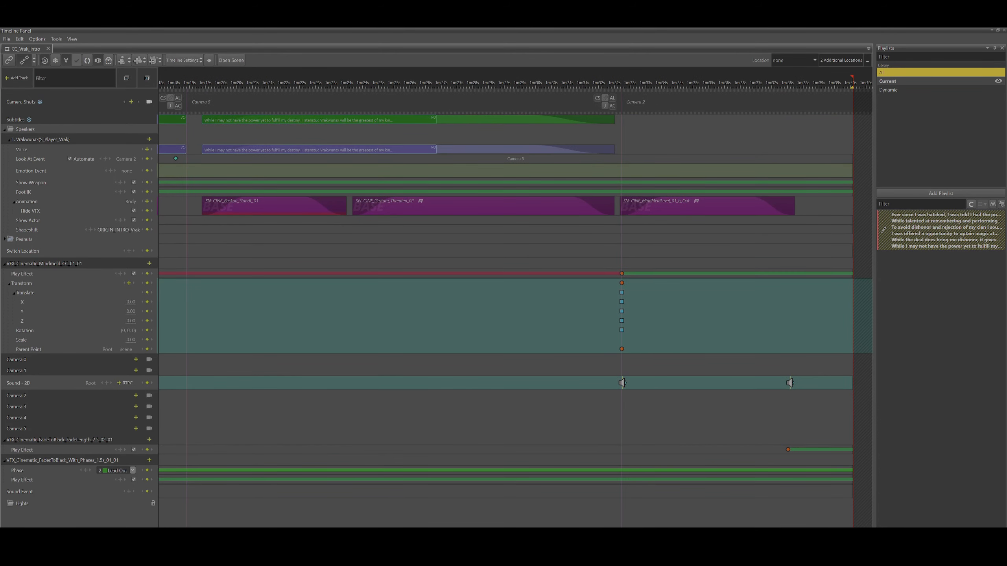
right_click(788, 450)
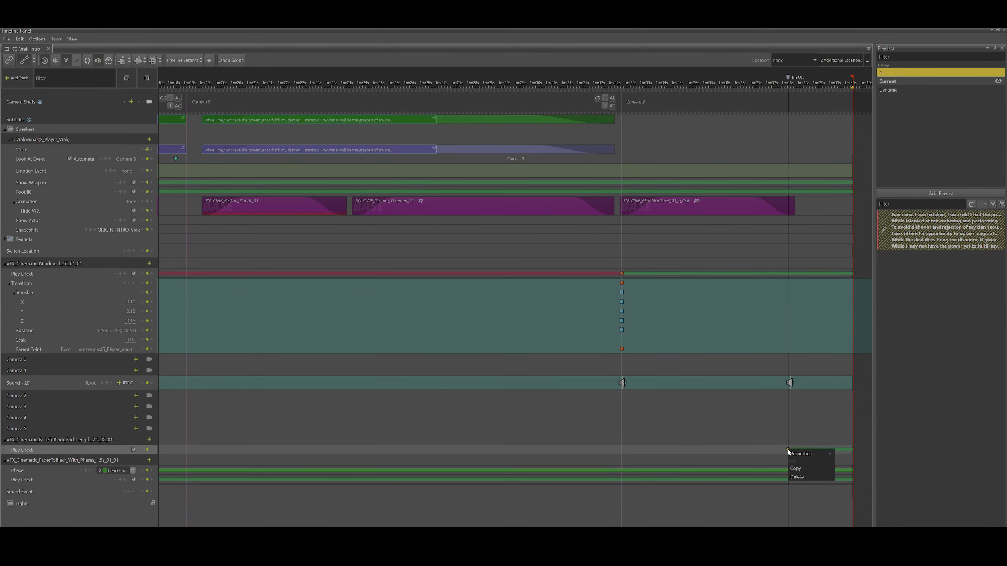
mouse_move(798, 456)
Examine the time and sound event properties of the first Sound - 2D key near the timeline's start
scroll(516, 310, left, 20)
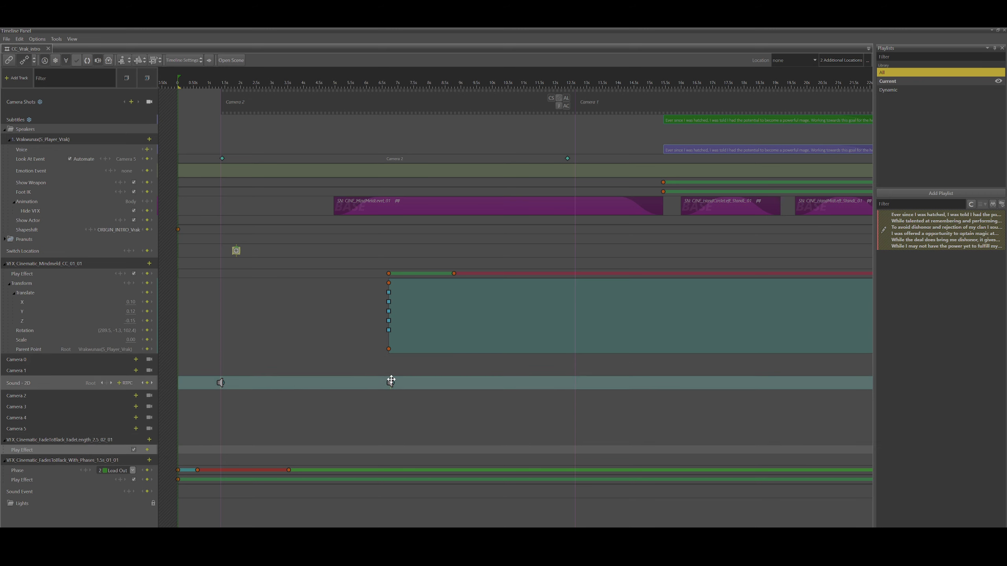
click(221, 383)
right_click(220, 383)
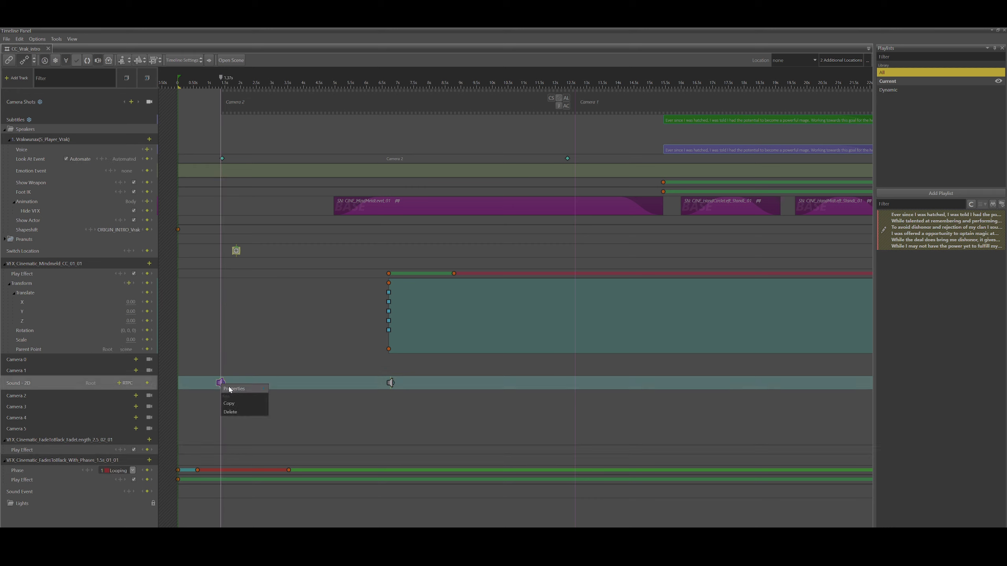
mouse_move(234, 392)
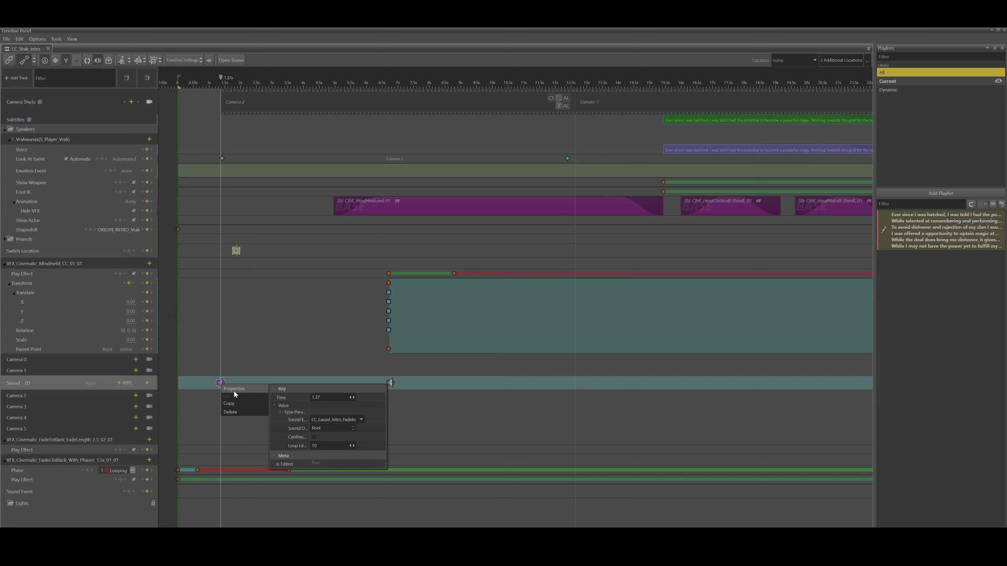
Examine the time and sound event properties of the second Sound - 2D key, where the mindmeld effect begins
click(390, 382)
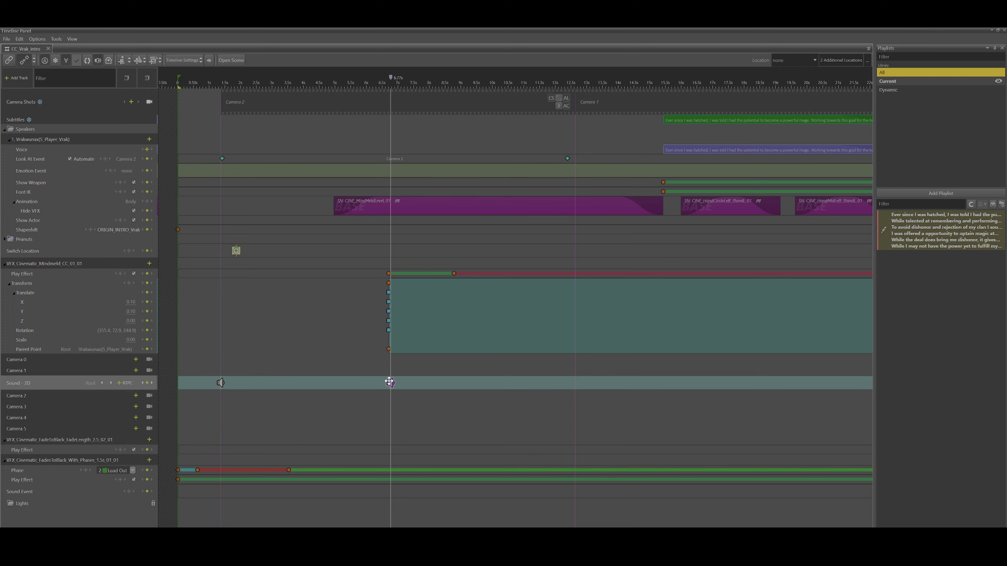
right_click(390, 381)
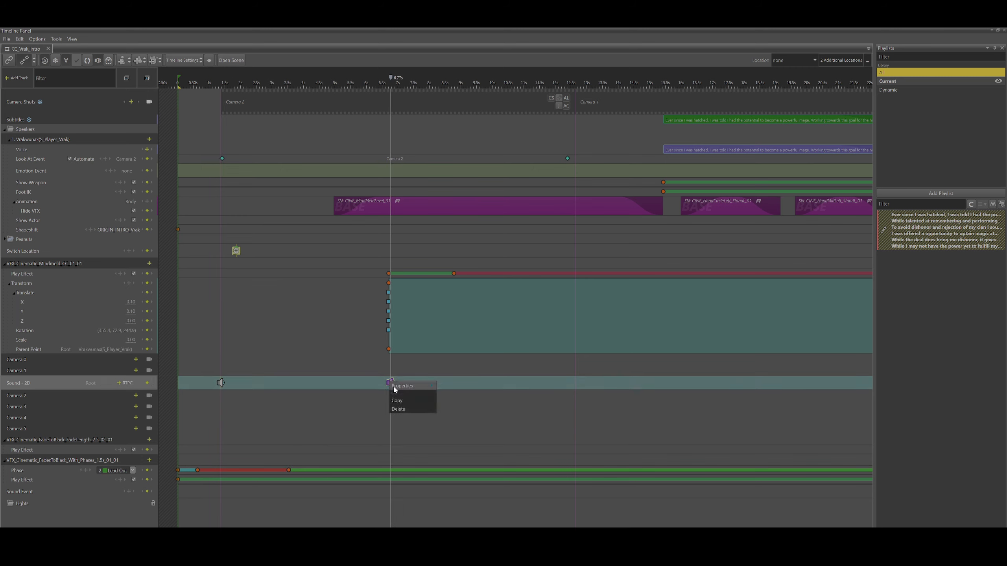
mouse_move(393, 386)
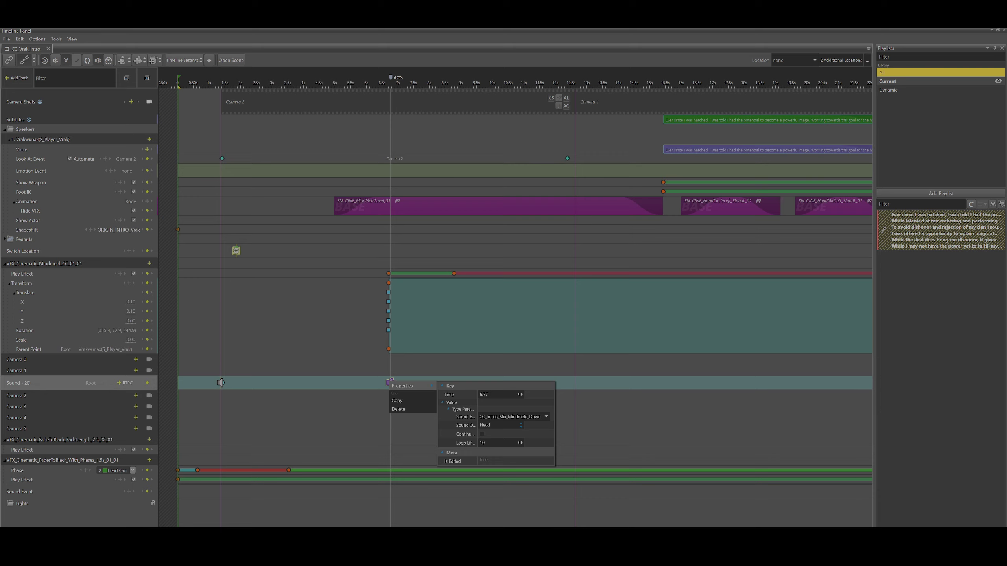
key(Escape)
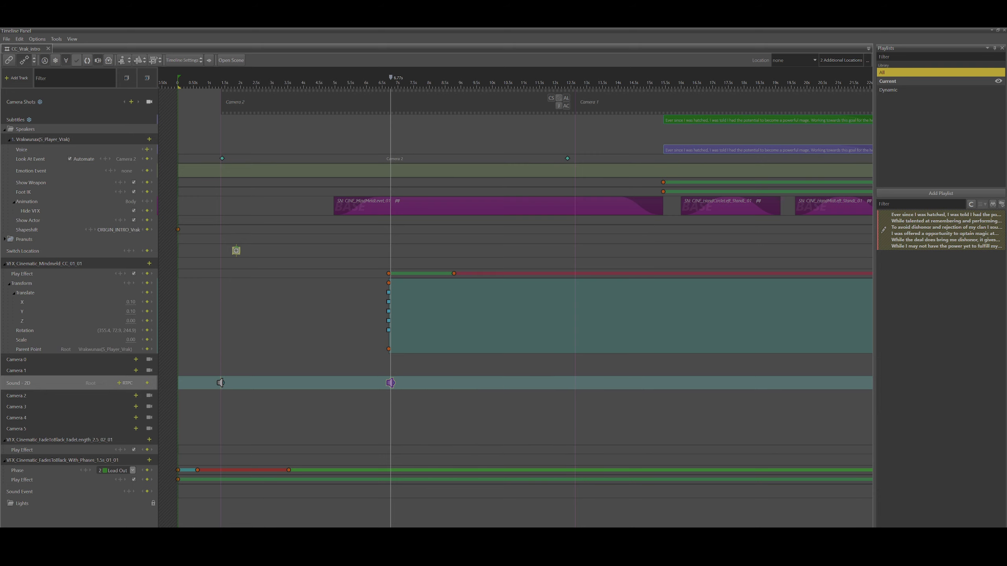
Review the whole timeline from start to end and back, comparing its camera shots, voice lines, animations and sound keys
middle_drag(618, 417, 281, 417)
scroll(515, 297, right, 20)
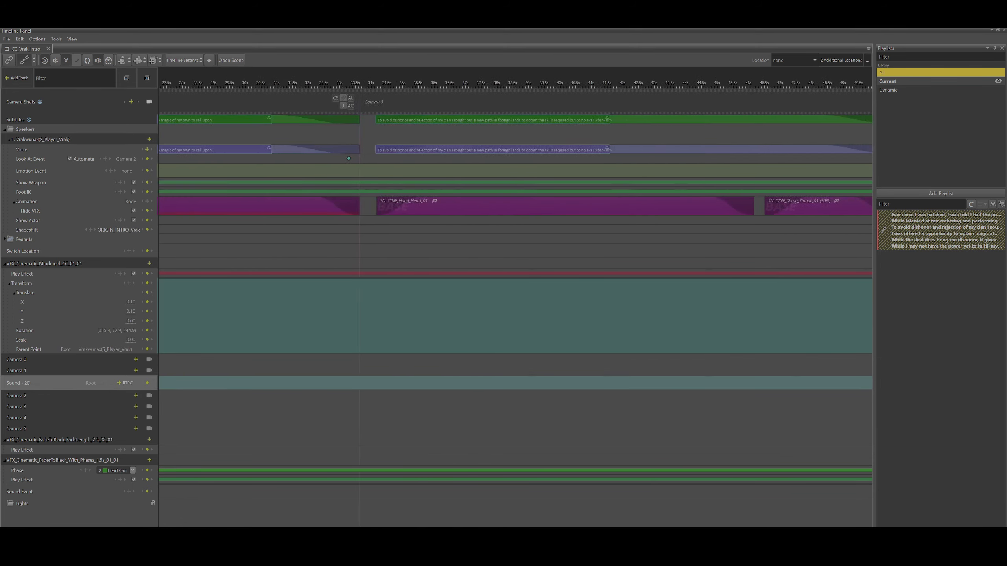
scroll(516, 297, right, 7)
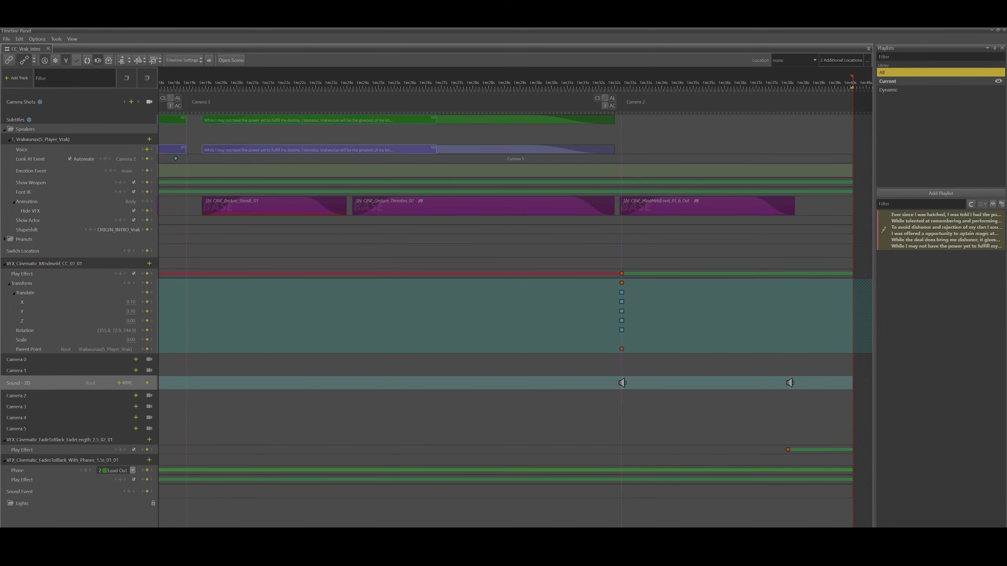
scroll(656, 383, left, 5)
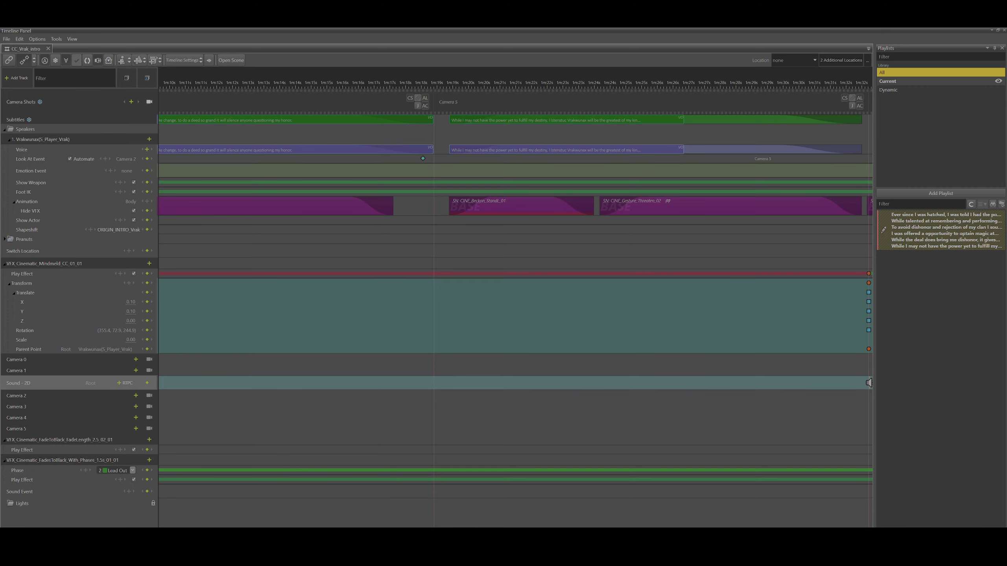
scroll(515, 302, left, 20)
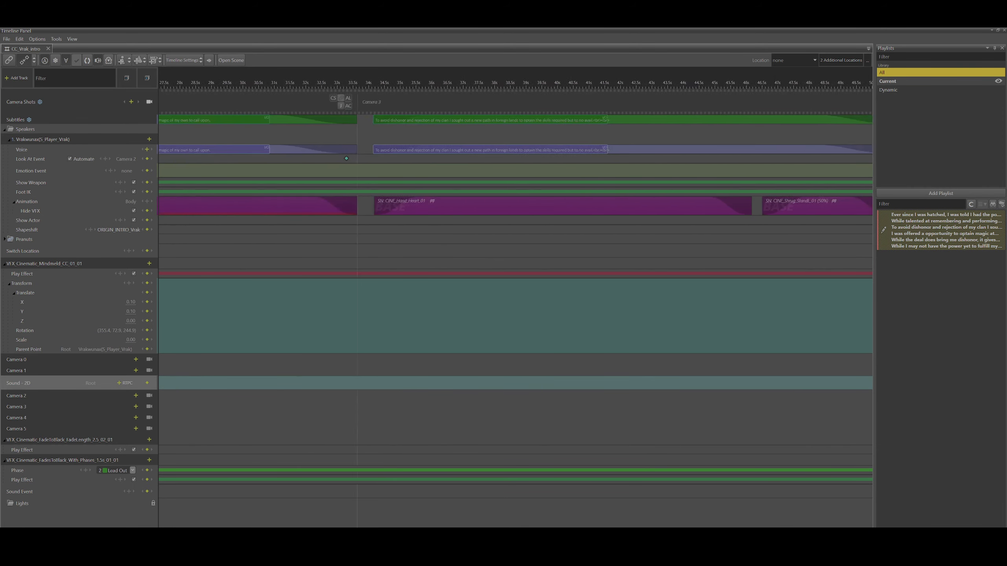
scroll(515, 301, left, 2)
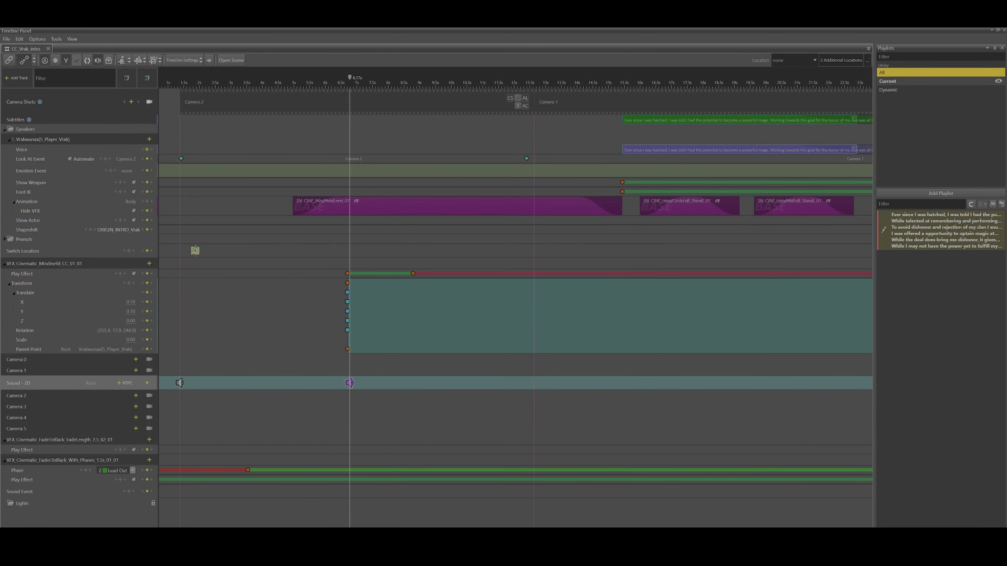
scroll(515, 301, left, 3)
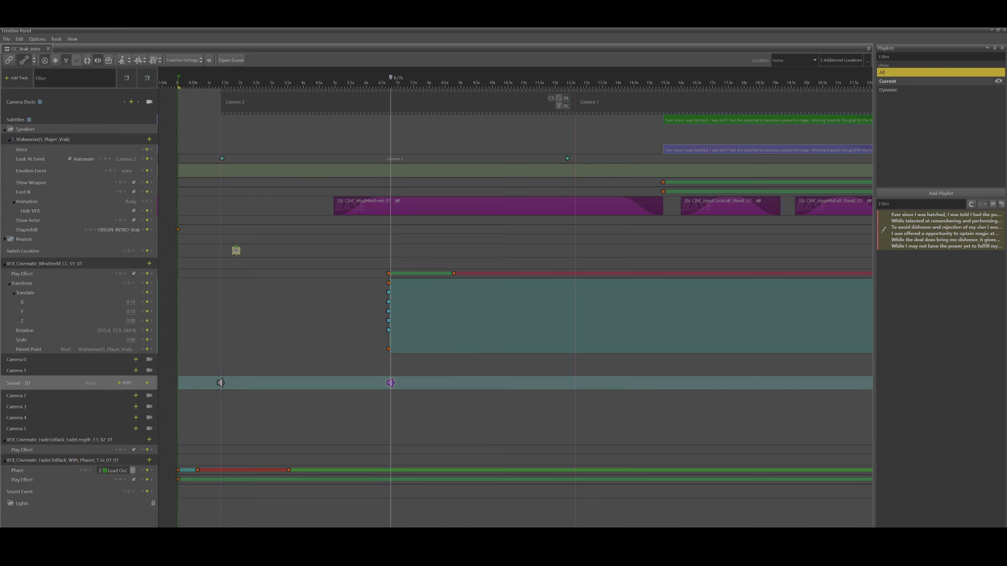
scroll(182, 526, right, 20)
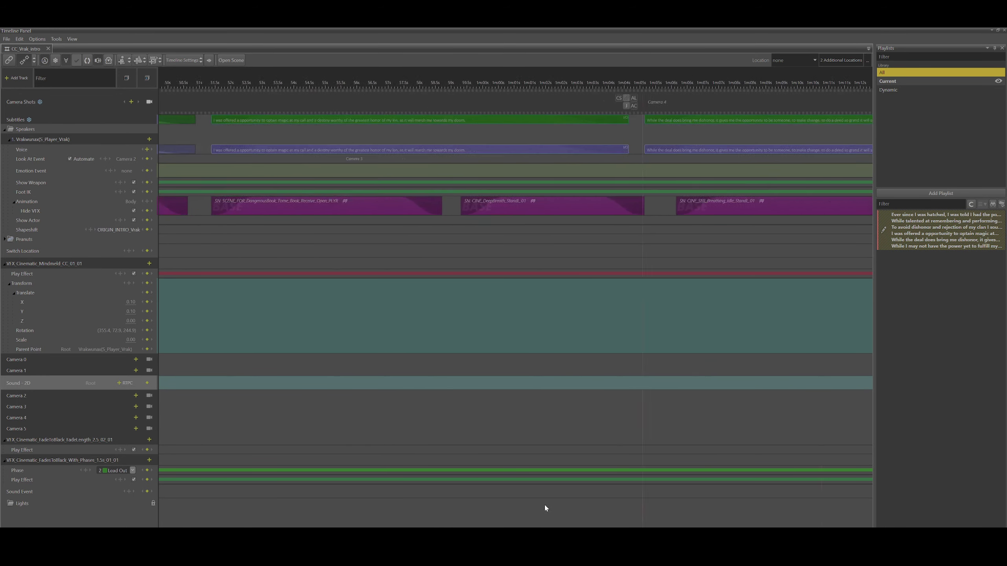
scroll(638, 502, right, 10)
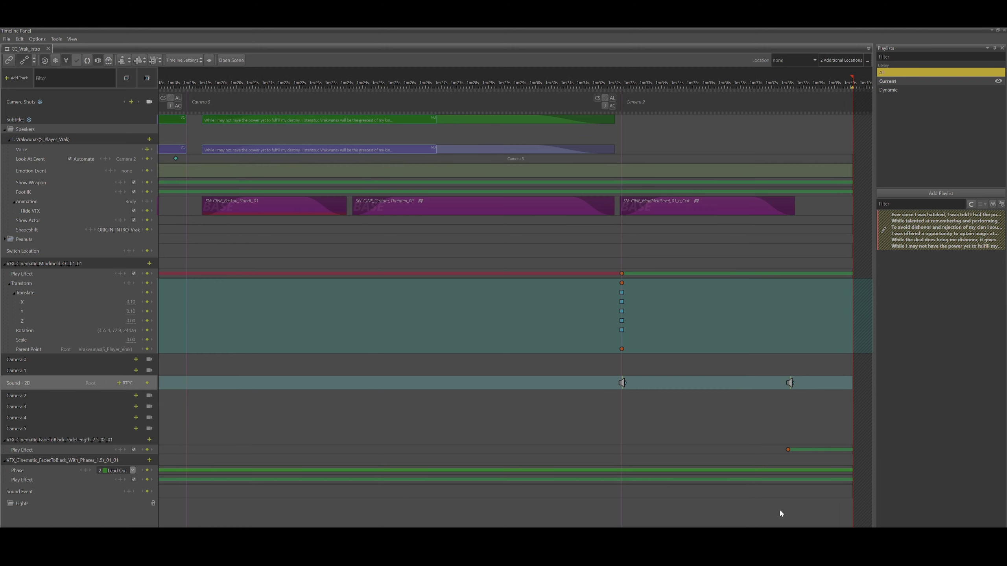
scroll(779, 510, left, 20)
scroll(211, 515, left, 20)
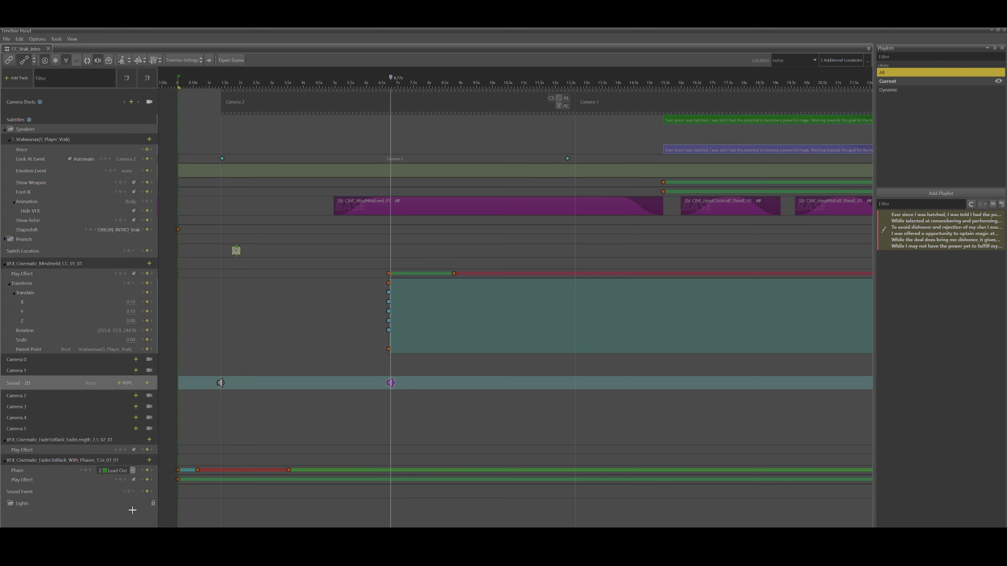
Inspect the Switch Location key and the speaker's Shapeshift key at the timeline's start, and view the timeline's closing section
click(236, 251)
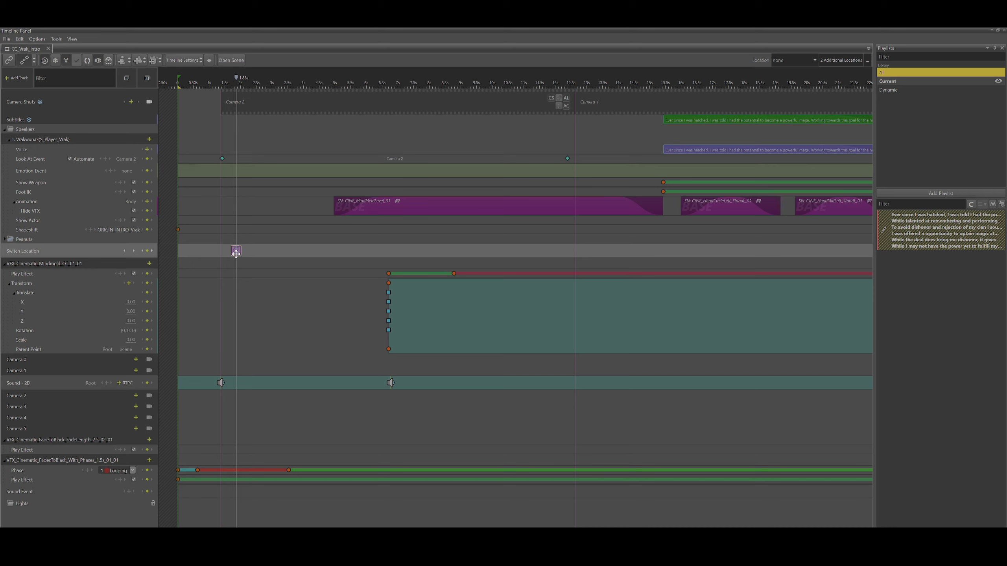
click(179, 229)
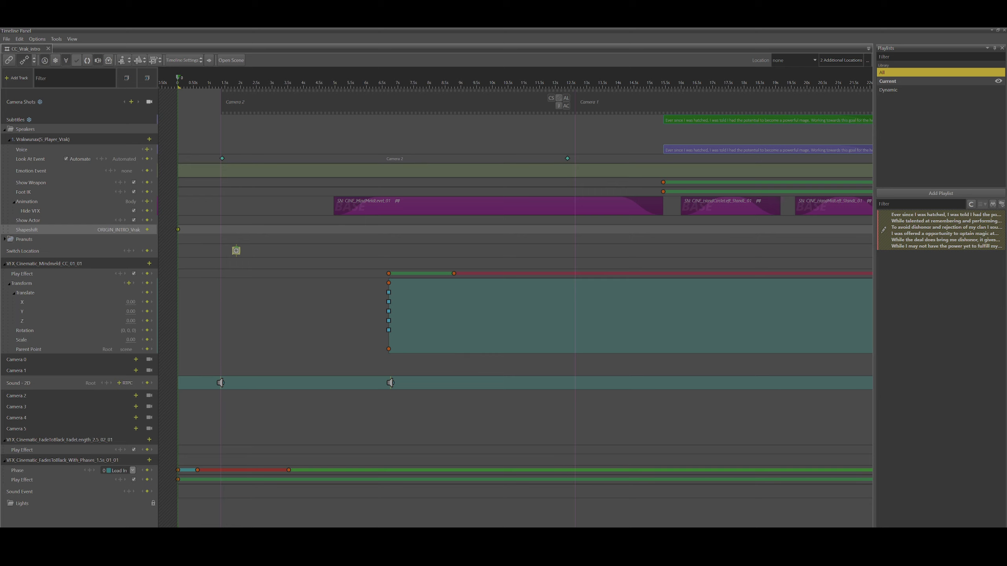
drag(238, 530, 812, 530)
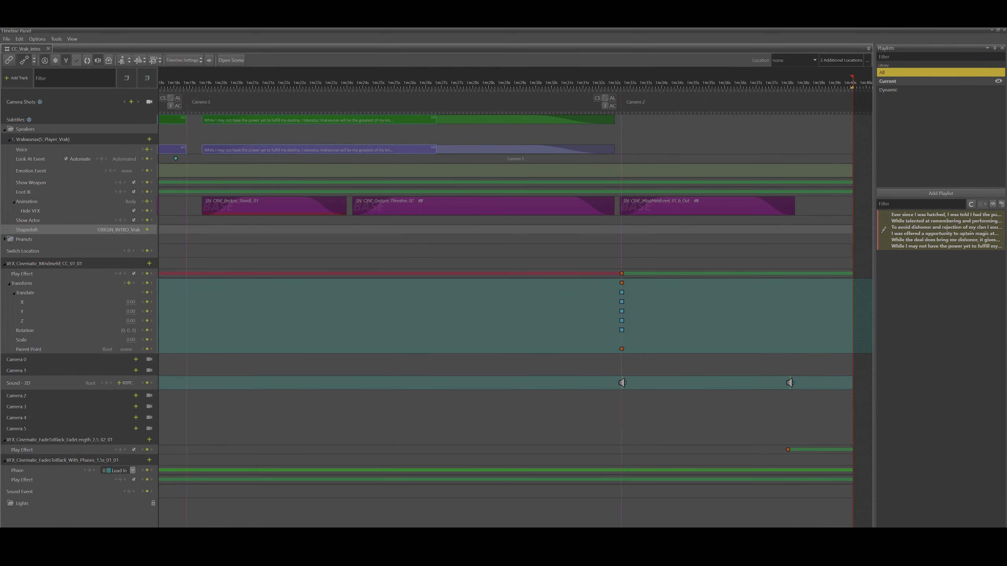